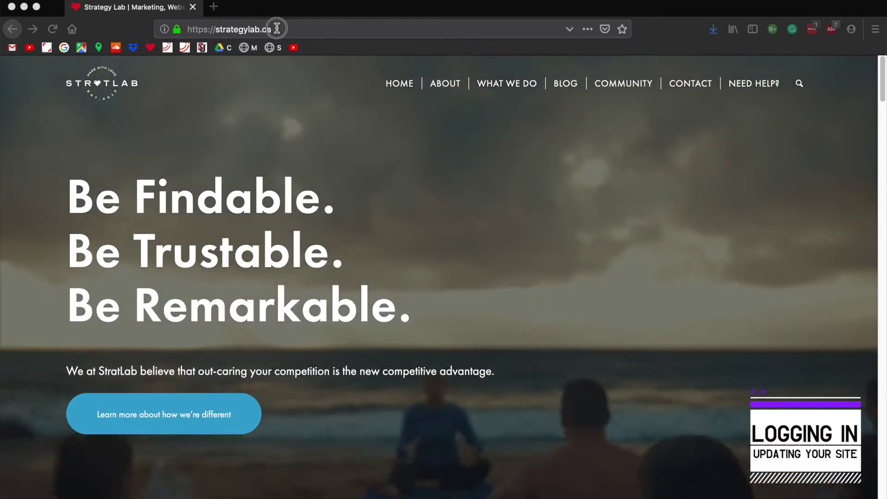
Step: Go to strategylab.ca/wp-admin/ and log in with the prefilled account credentials, with Remember Me enabled
left_click(277, 29)
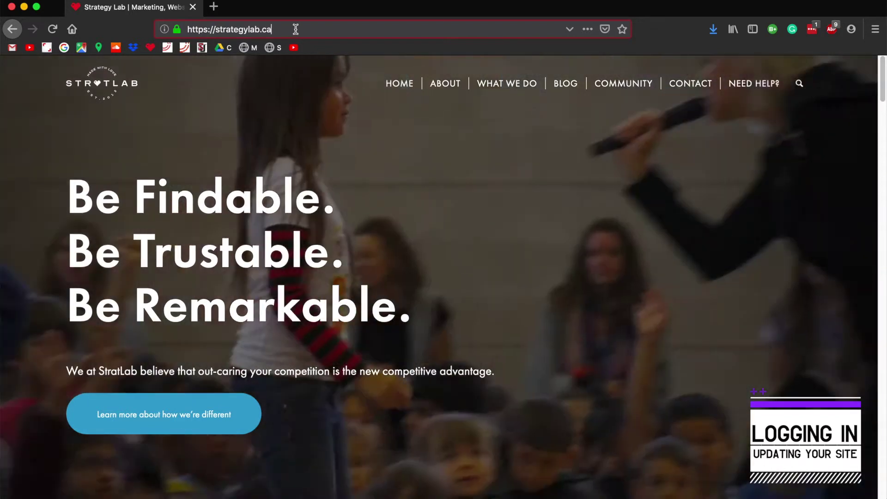
type("/")
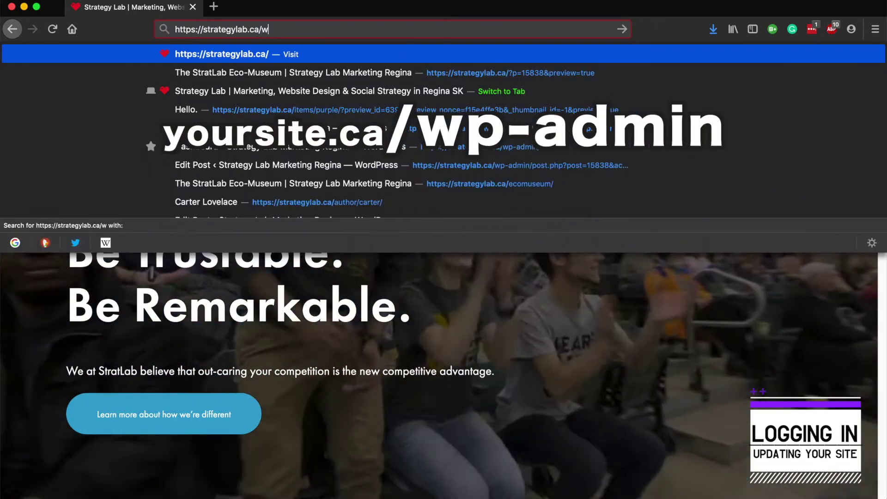
type("wp-admin/")
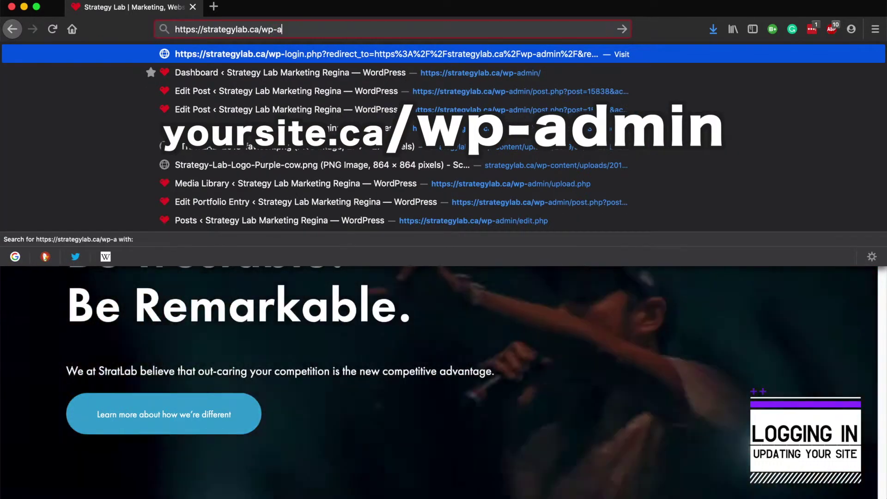
key("Return")
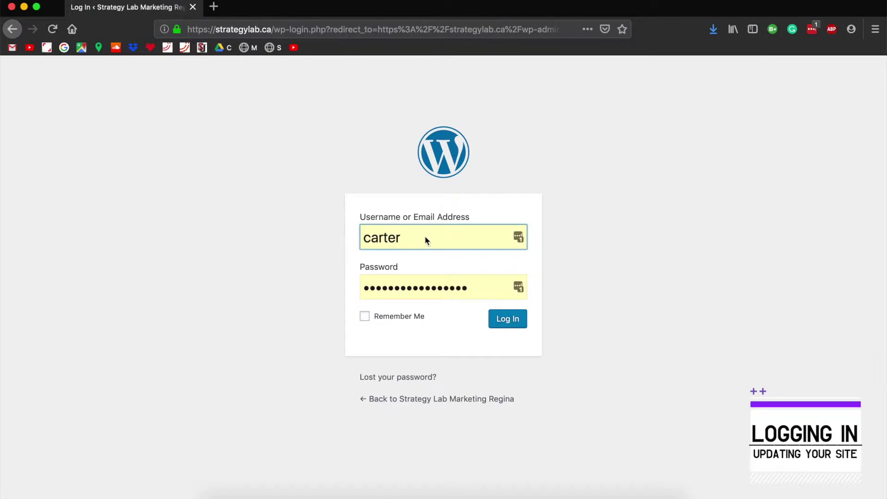
left_click(408, 322)
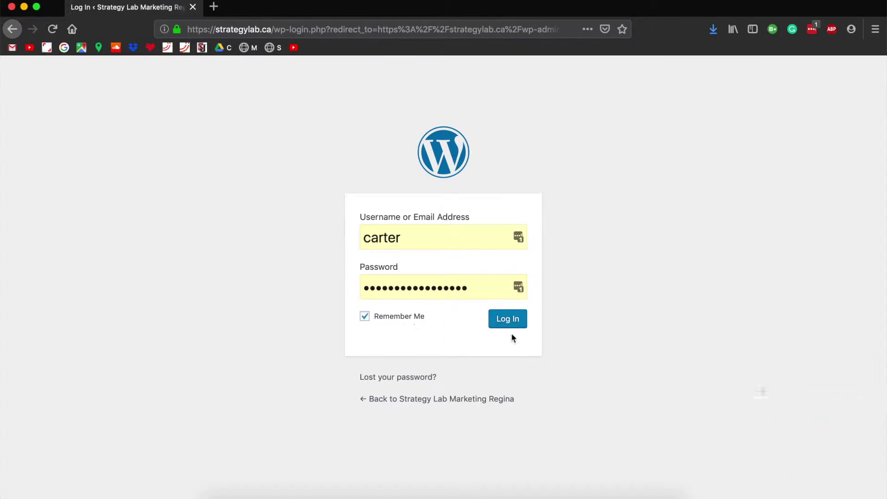
left_click(506, 323)
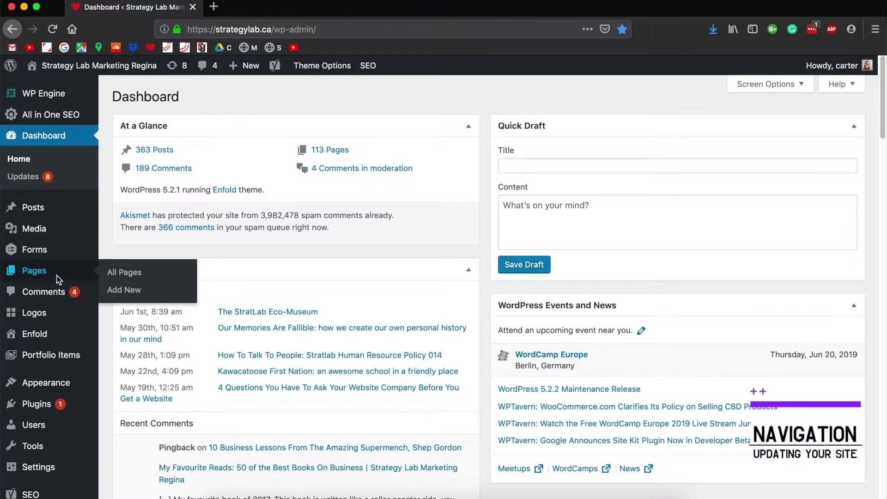
Step: List the site's pages, filter them to Mine, and open Example Page for editing
left_click(58, 278)
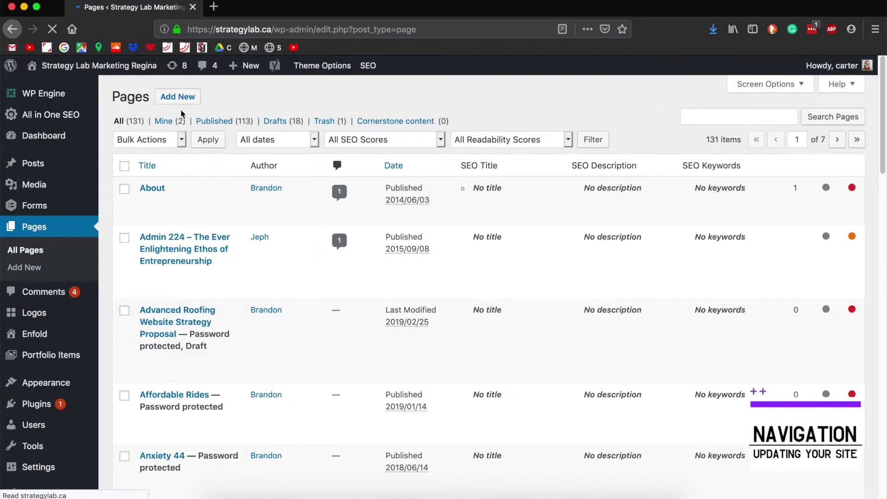
left_click(165, 121)
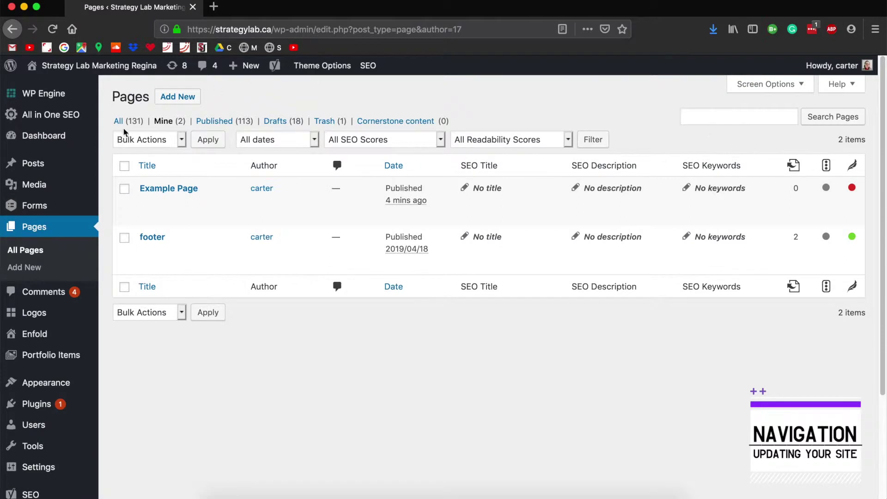
left_click(768, 114)
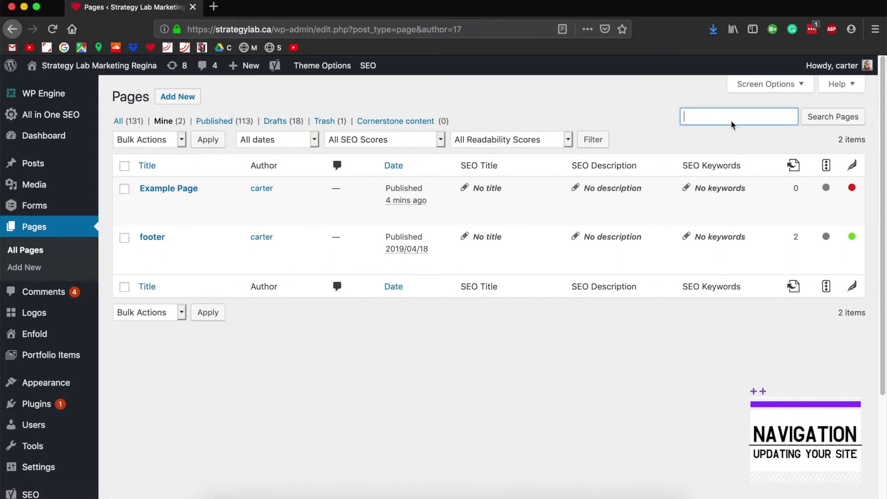
left_click(167, 190)
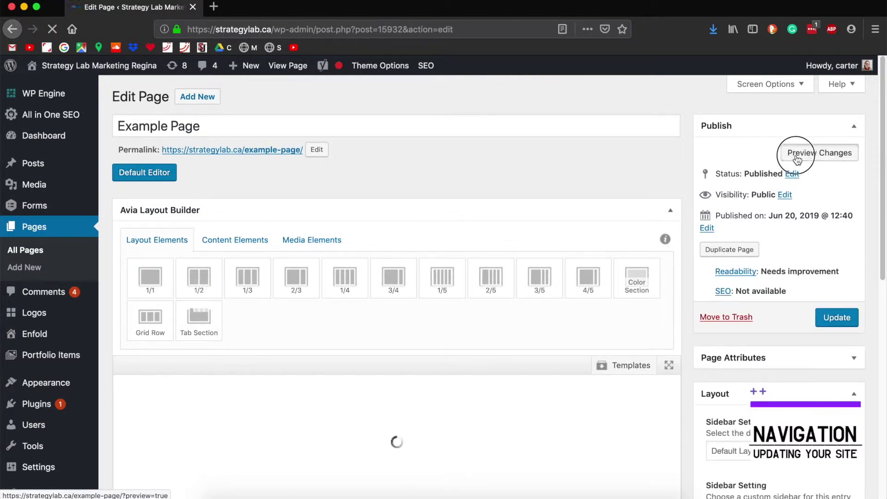
Step: Preview Example Page and compare its header with the corresponding section in the layout builder
left_click(796, 154)
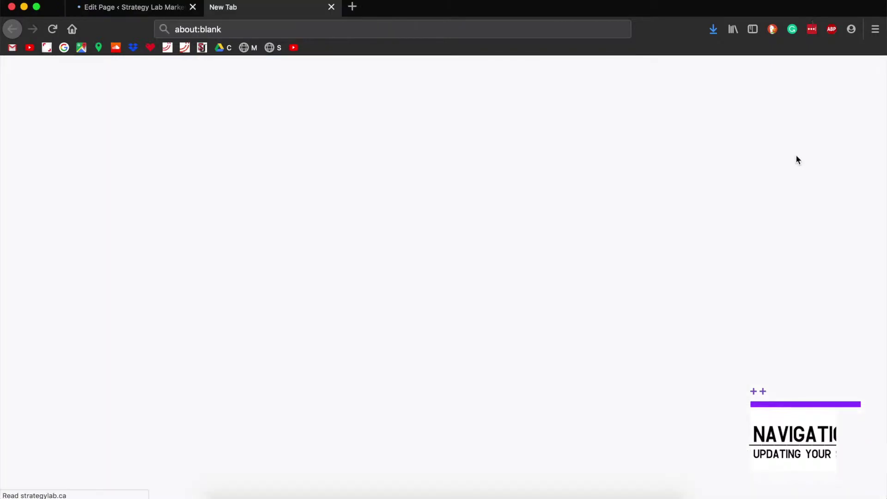
left_click(144, 12)
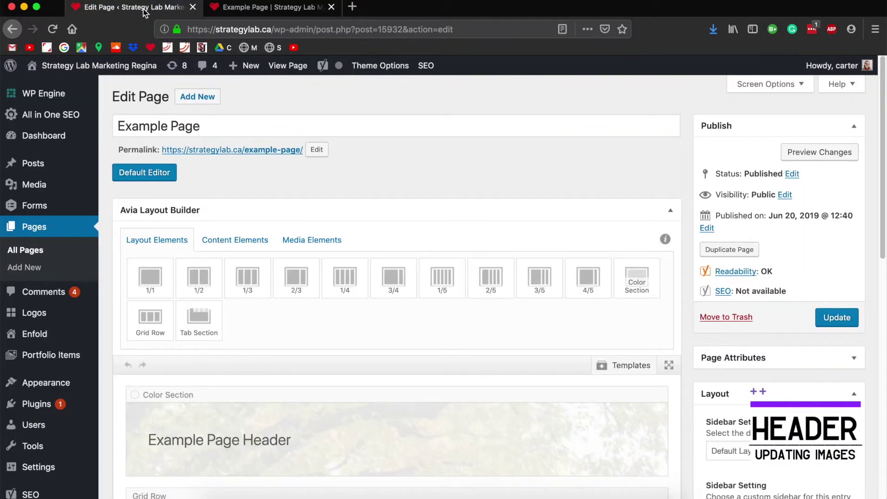
scroll(157, 278, "down", 3)
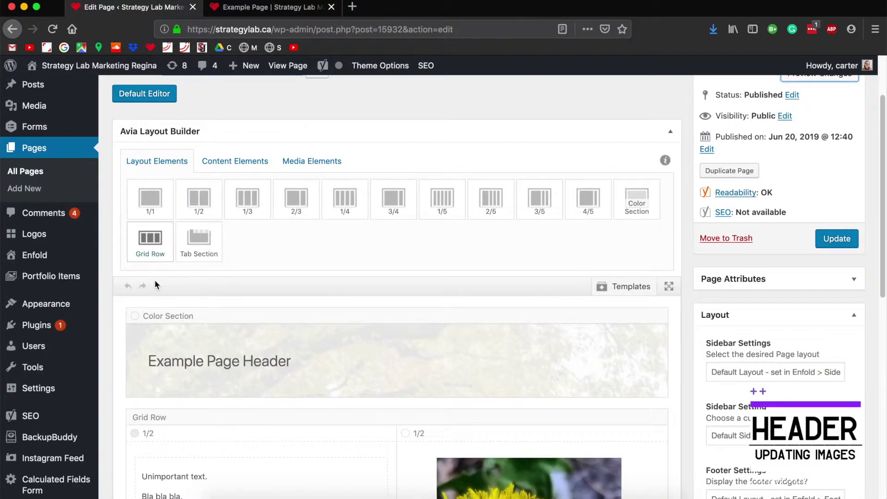
left_click(288, 10)
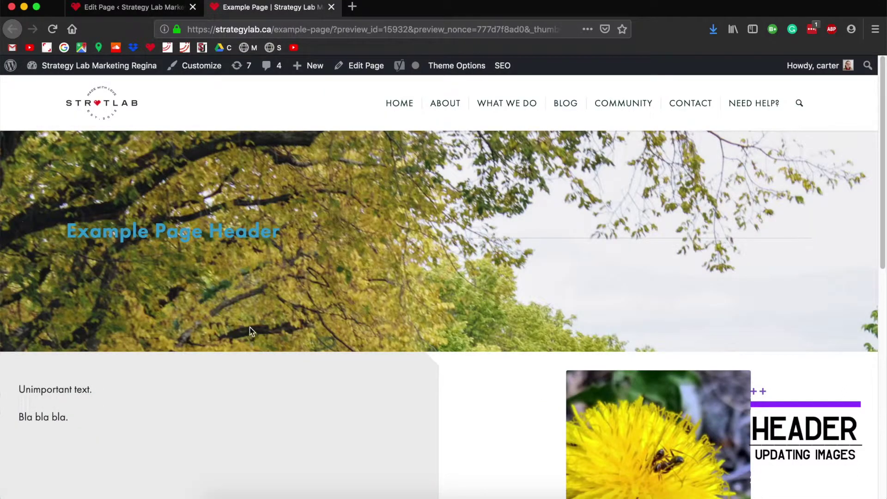
left_click(136, 9)
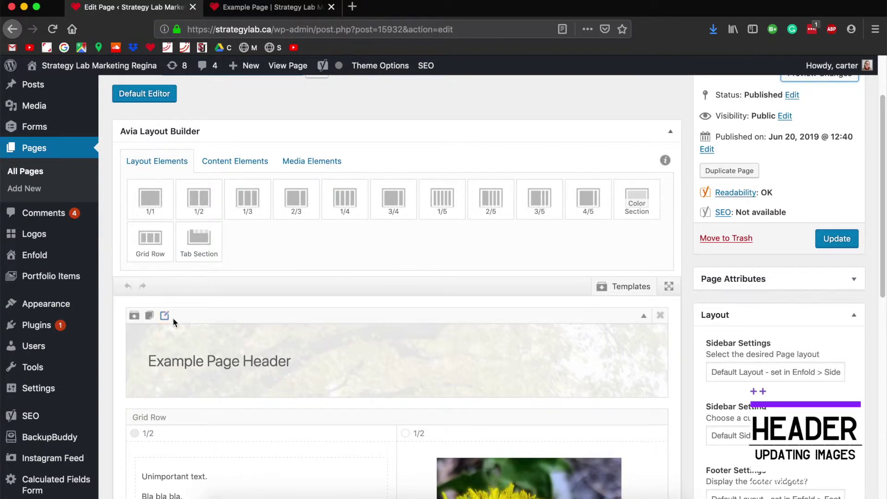
Step: Open the background settings of the Color Section that holds the page header, at its custom background image
left_click(164, 316)
mouse_move(165, 316)
left_mouse_down()
mouse_move(171, 299)
mouse_move(170, 325)
left_mouse_up()
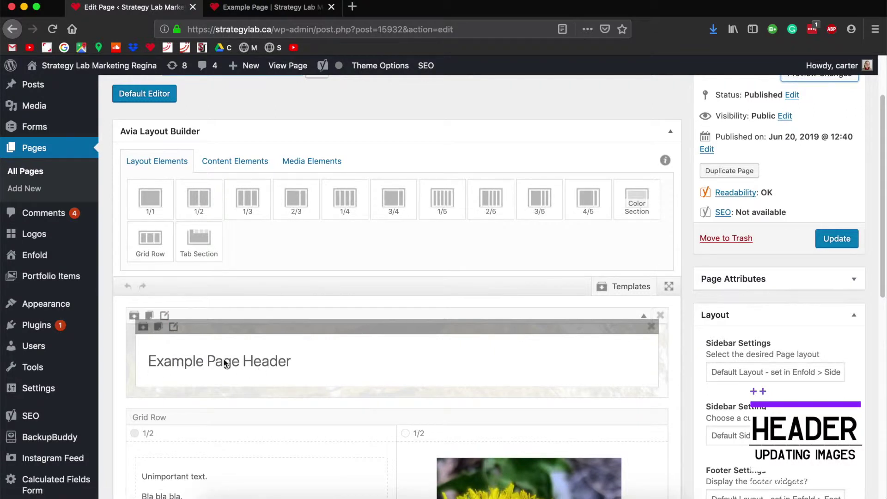
left_click(164, 316)
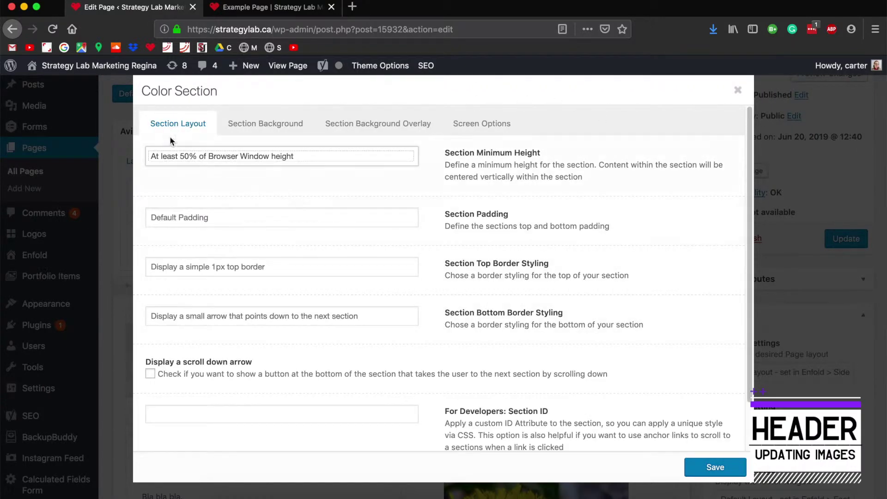
left_click(270, 124)
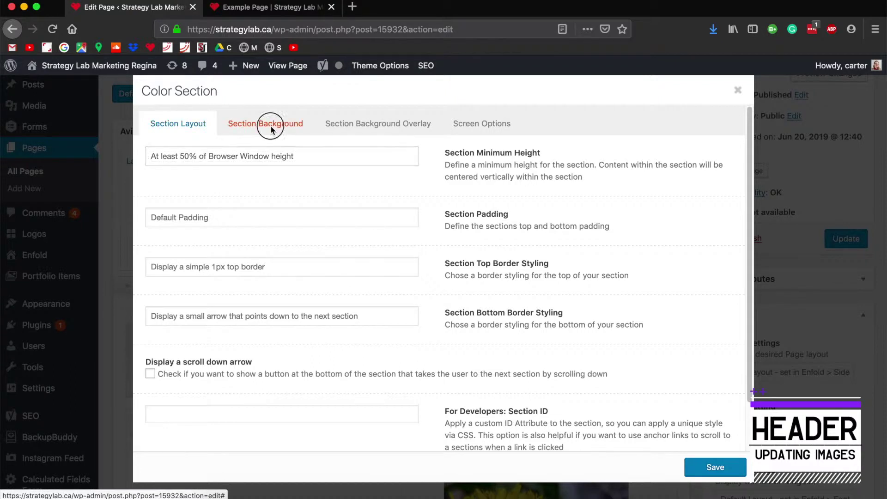
scroll(479, 230, "down", 3)
scroll(462, 249, "down", 2)
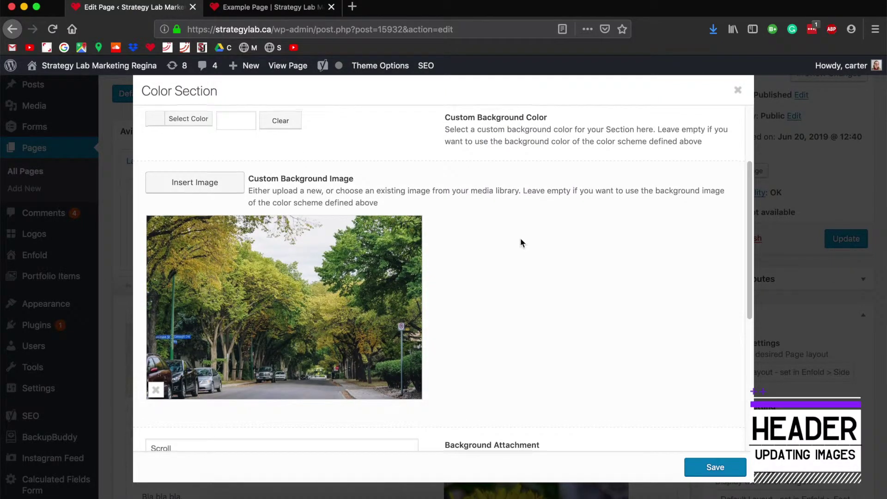
scroll(518, 236, "down", 1)
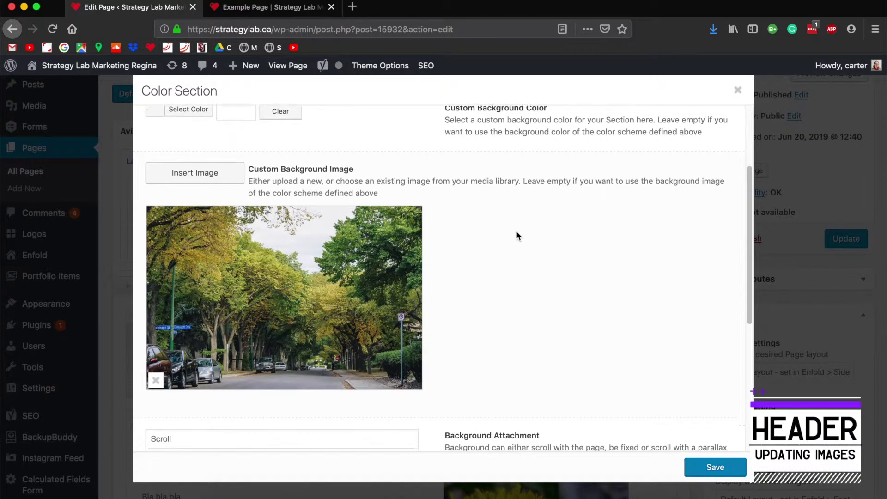
Step: Replace the section's custom background image with "royal lepage regina3" from the media library at Full Size – 2200 × 1467
left_click(198, 175)
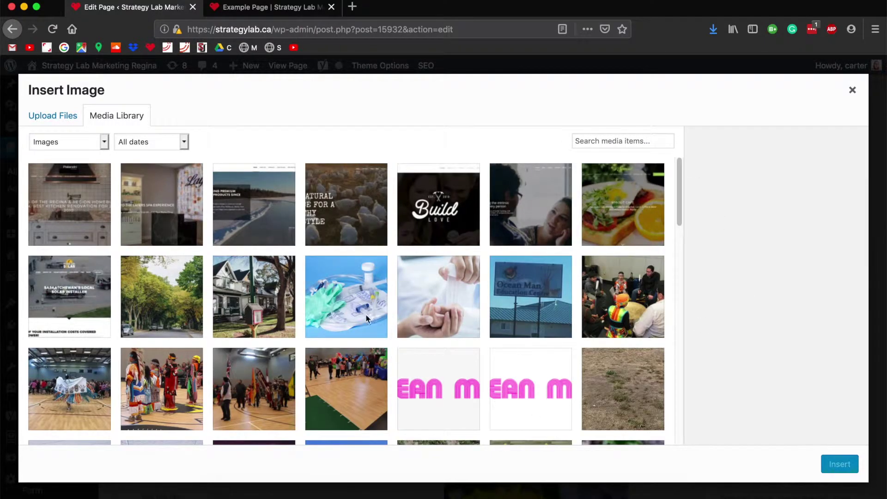
left_click(253, 294)
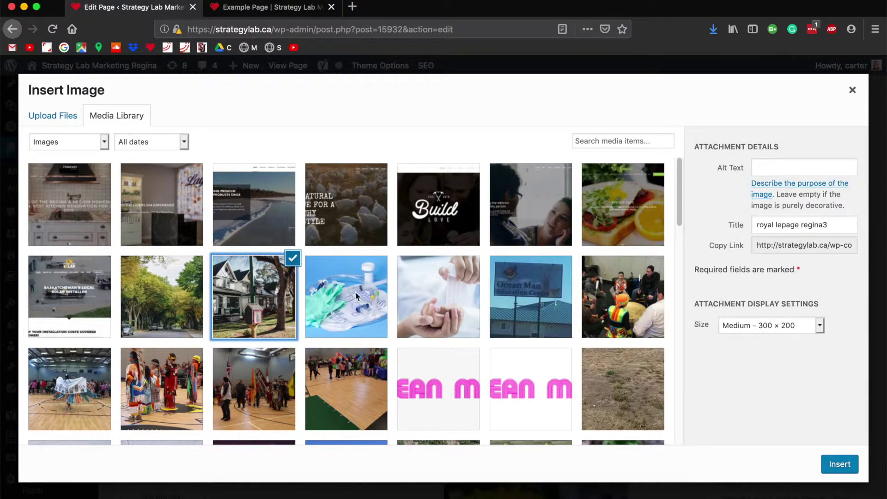
left_click(778, 326)
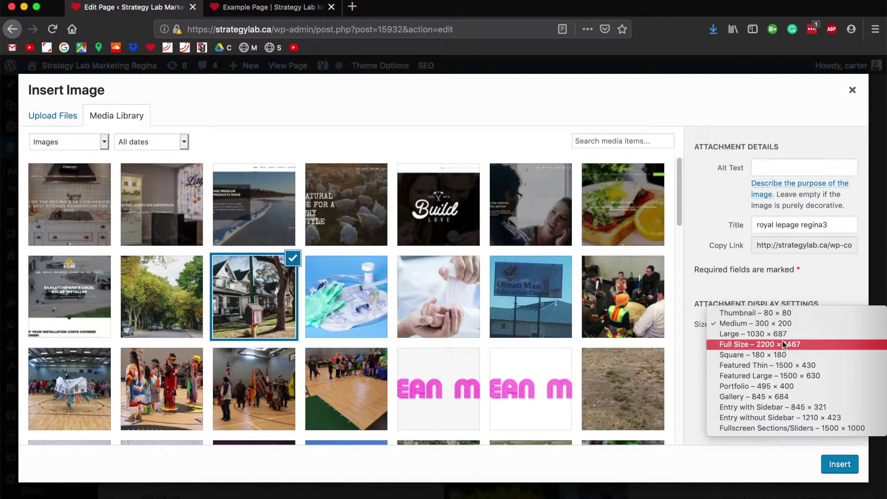
left_click(782, 345)
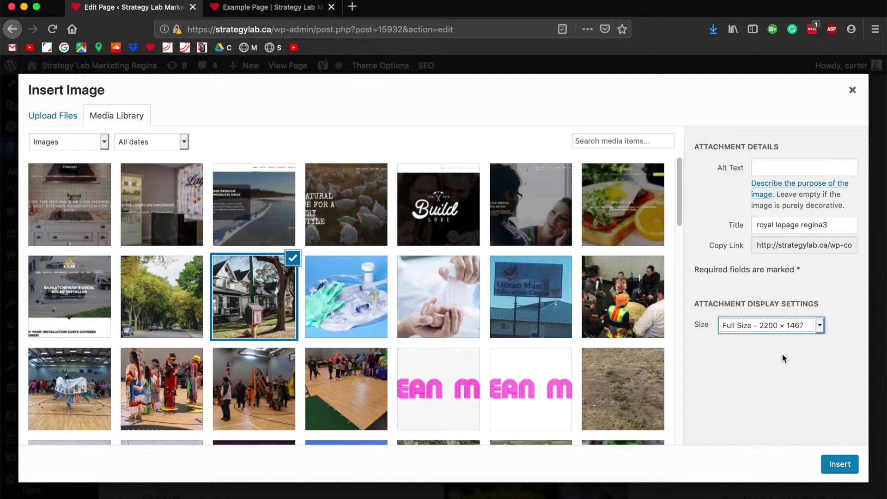
left_click(839, 465)
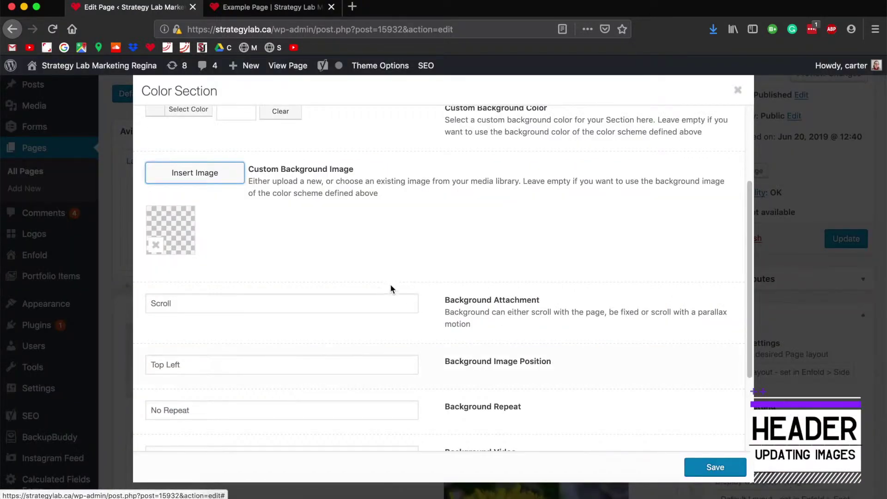
Step: Review the Background Attachment options and examine how the header background moves when scrolling the page preview
scroll(437, 267, "down", 3)
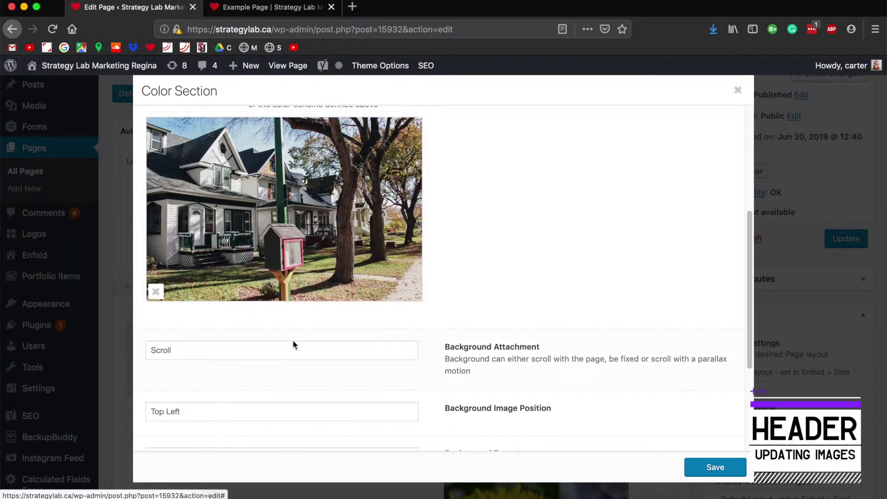
left_click(240, 355)
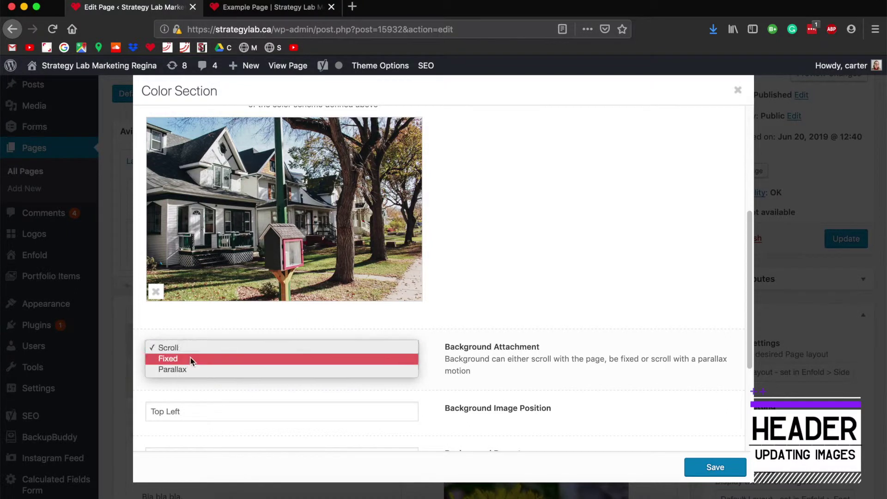
left_click(260, 7)
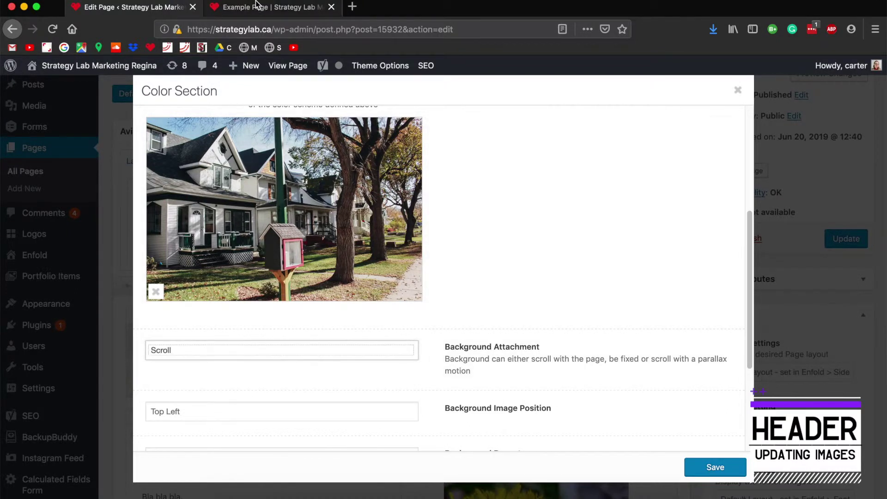
left_click(259, 8)
scroll(374, 235, "down", 3)
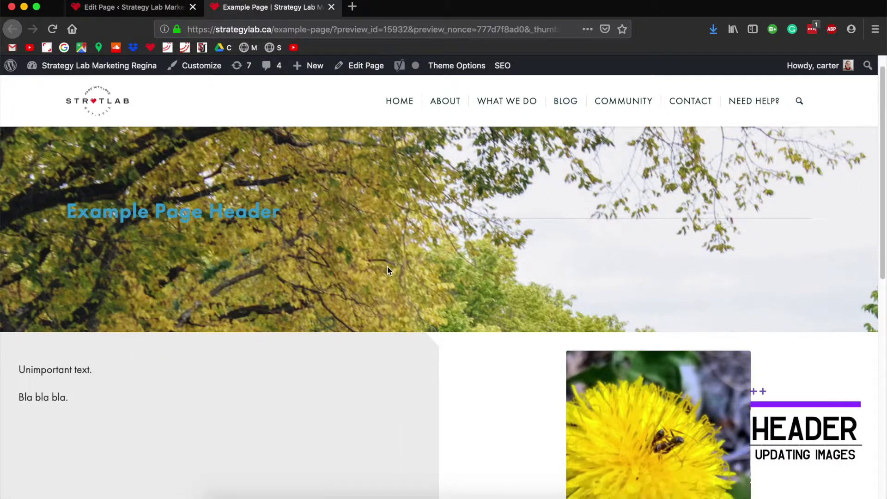
scroll(387, 272, "up", 3)
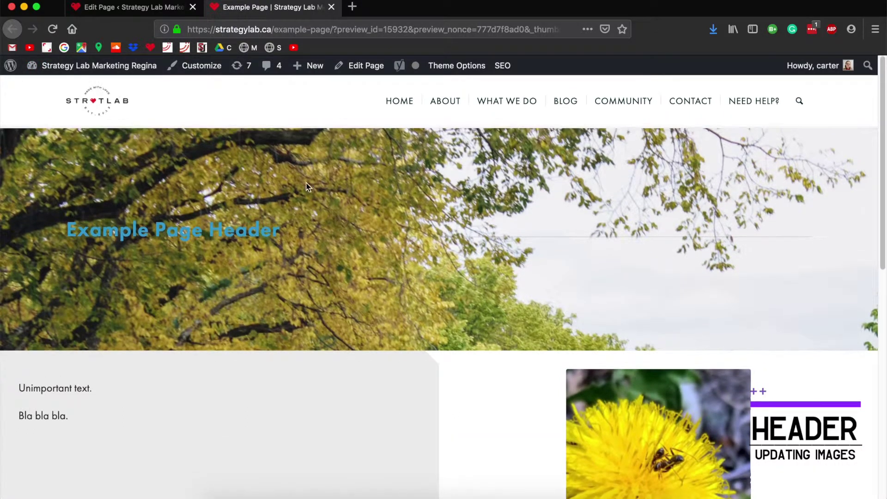
scroll(497, 200, "down", 1)
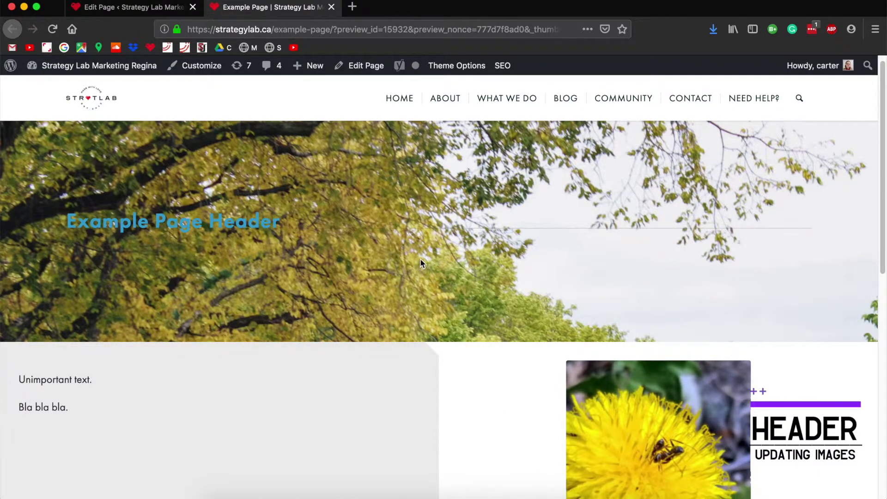
Step: Set the header section's Background Attachment to Parallax
left_click(128, 10)
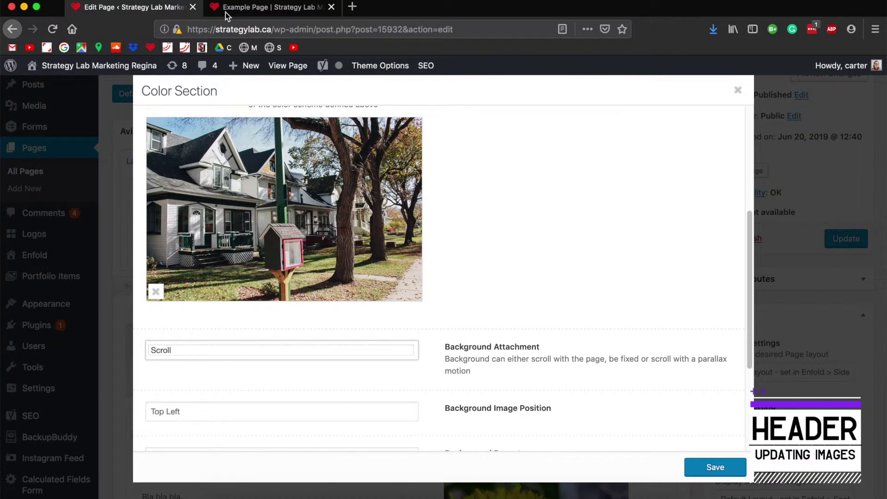
left_click(209, 359)
left_click(198, 369)
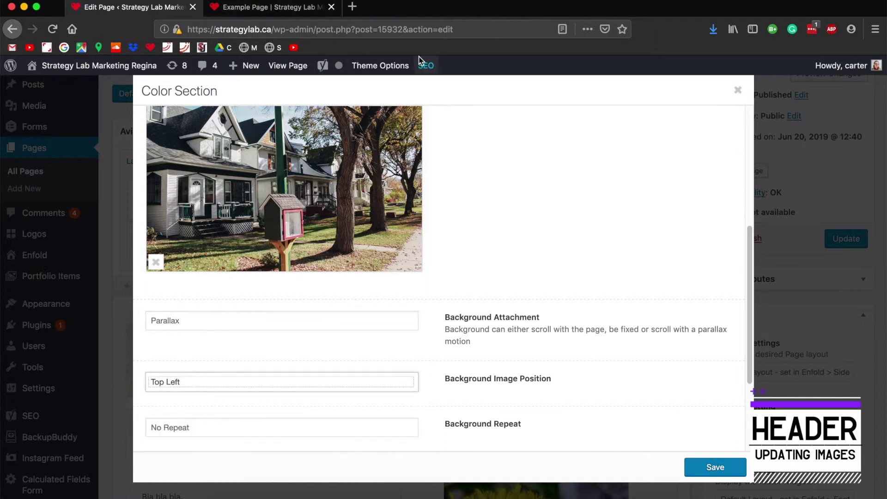
Step: Examine the header image's positioning in the page preview while resizing the browser window, and return to the section settings
left_click(268, 8)
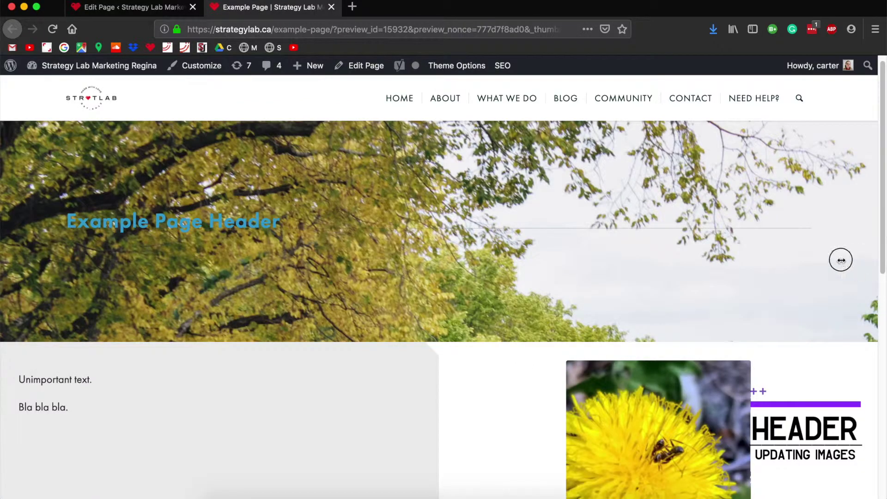
left_click_drag(841, 260, 884, 257)
mouse_move(2, 189)
left_mouse_down()
mouse_move(572, 189)
mouse_move(2, 190)
left_mouse_up()
left_click(131, 9)
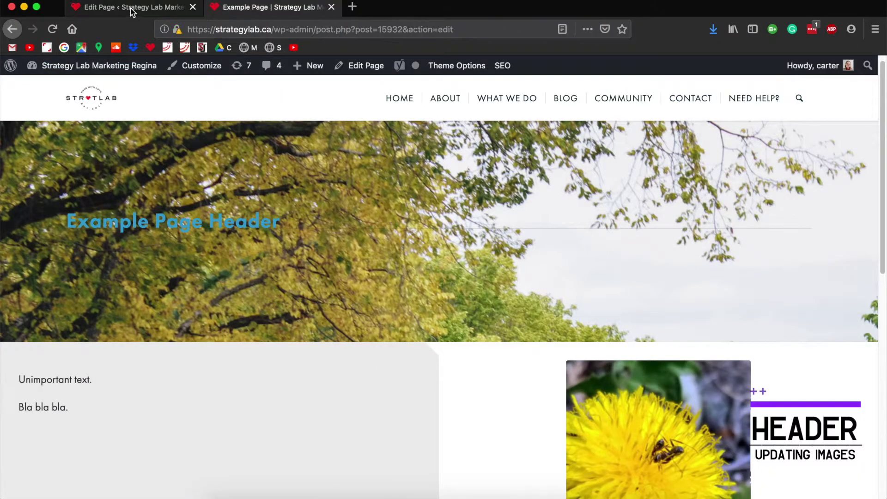
Step: Set the header section's Background Image Position to Center Center
left_click(204, 389)
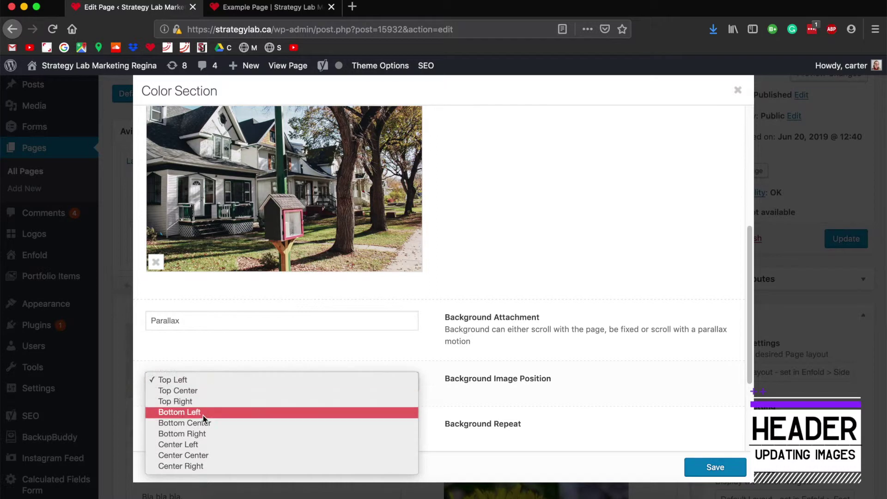
left_click(203, 457)
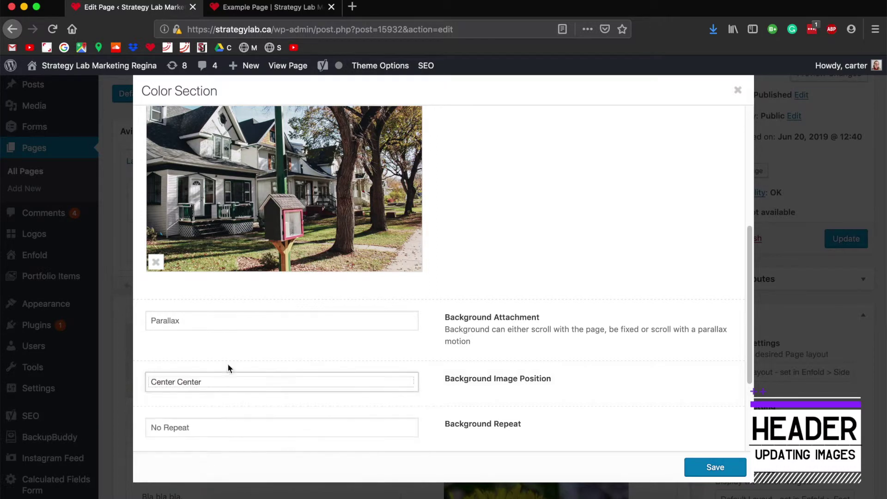
scroll(375, 221, "up", 1)
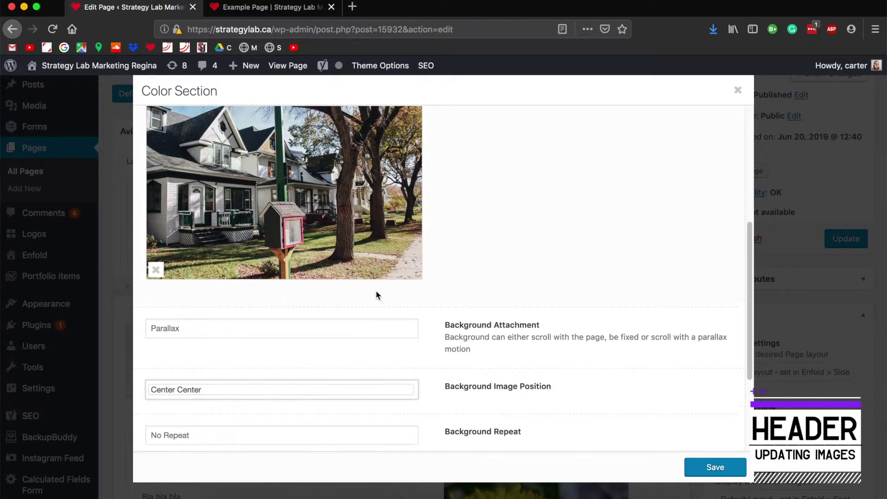
Step: Set the header section's Background Repeat to Stretch to fit and save the section settings
scroll(471, 339, "down", 3)
left_click(219, 379)
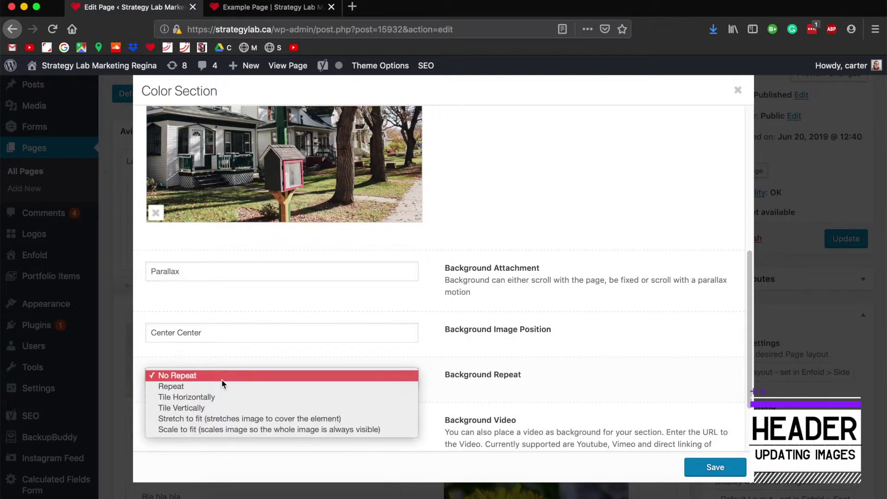
left_click(204, 418)
scroll(481, 284, "up", 3)
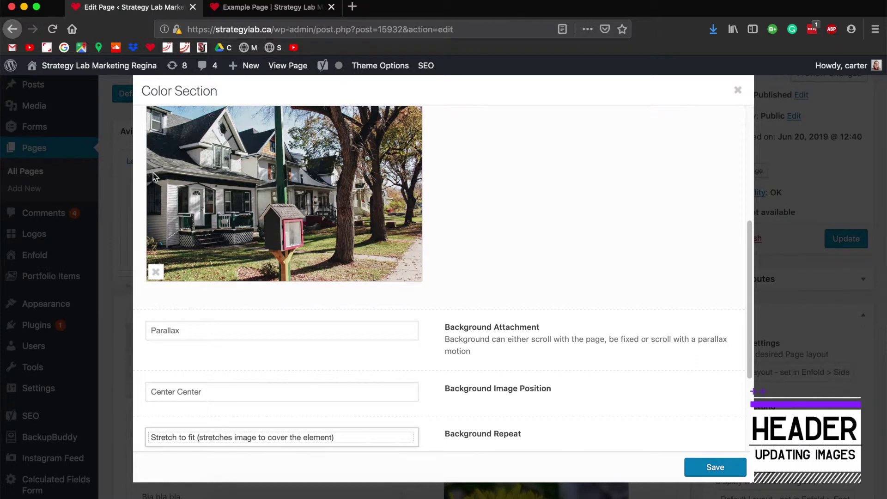
scroll(512, 242, "down", 3)
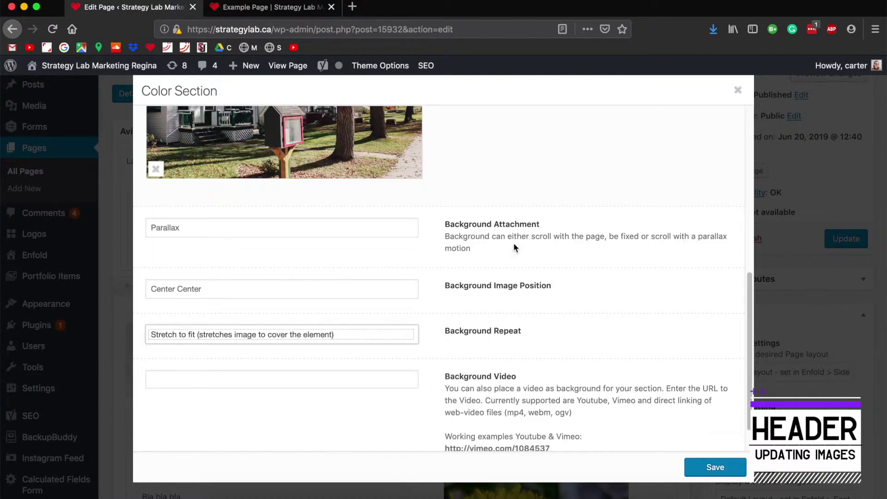
scroll(513, 242, "up", 8)
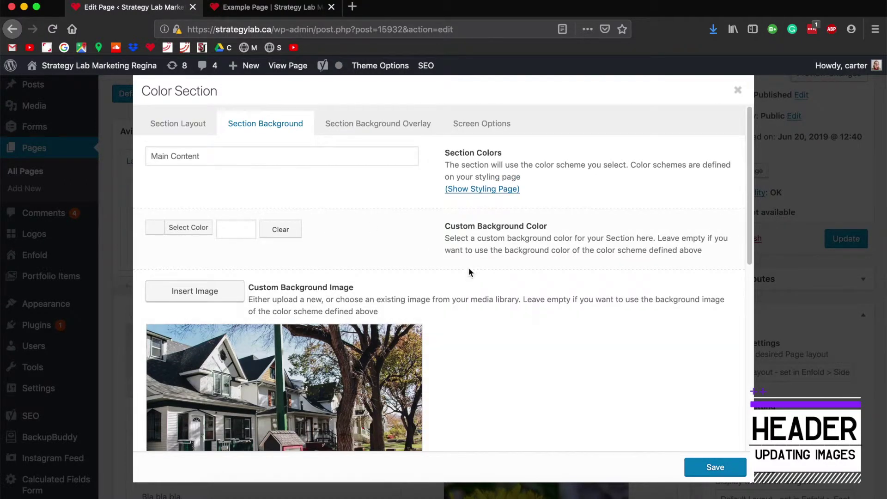
left_click(708, 468)
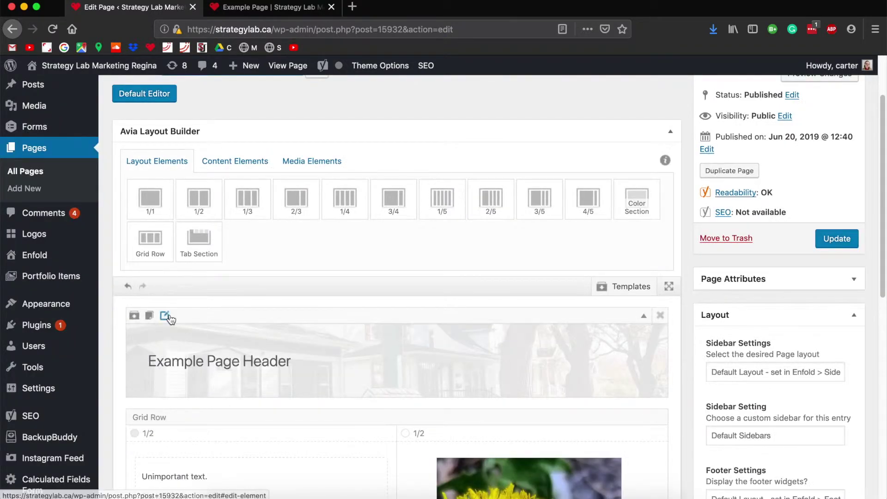
Step: Reopen the header section's settings, check the heading's readability in the page preview, and enable the section background overlay
left_click(166, 315)
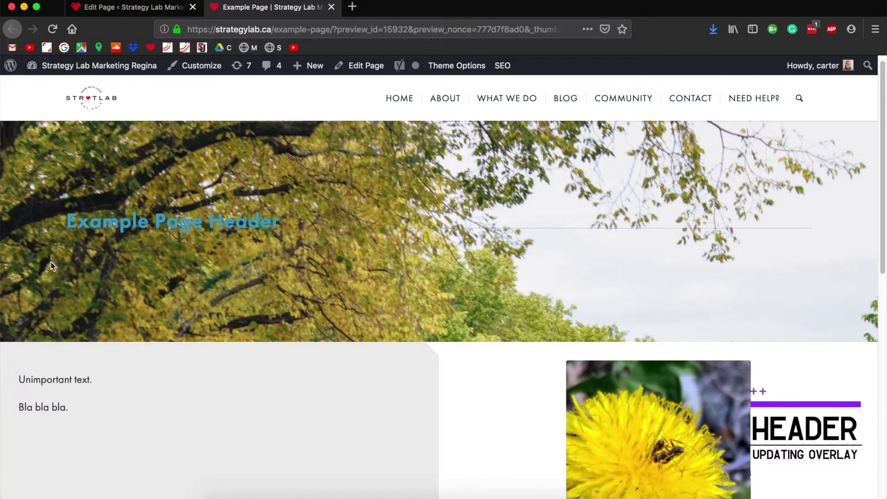
left_click_drag(66, 222, 313, 221)
left_click(313, 221)
left_click(146, 6)
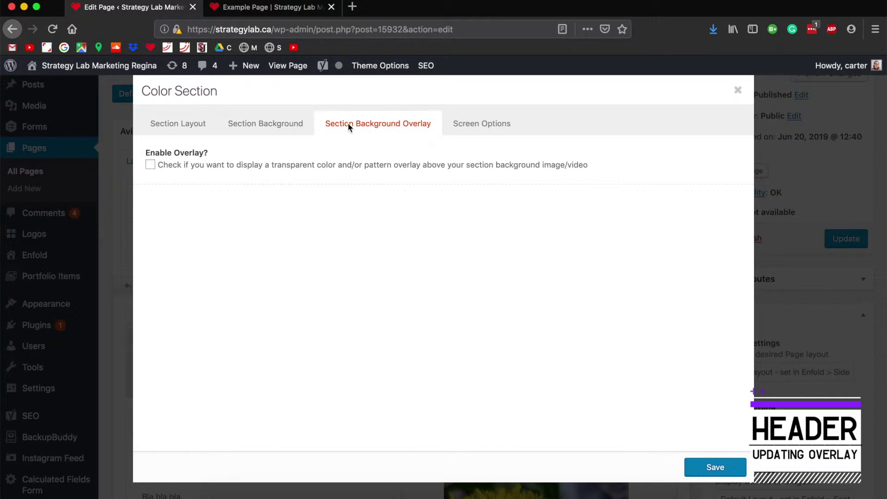
left_click(150, 165)
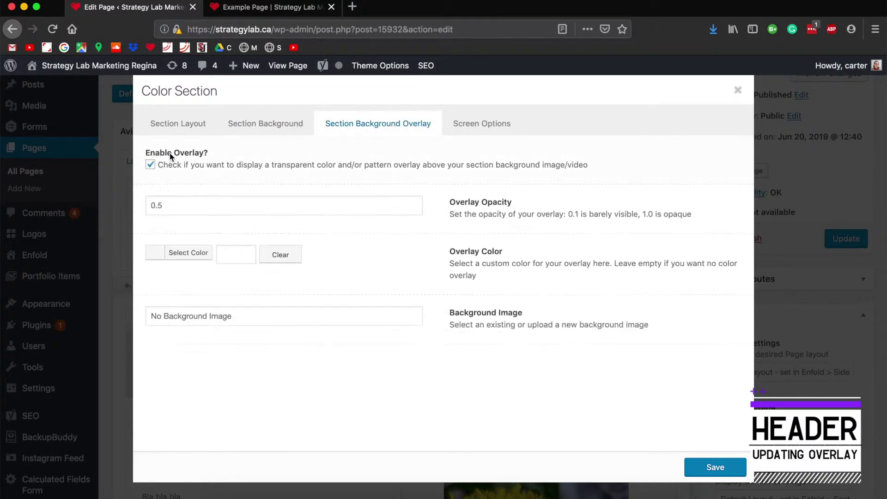
Step: Set the overlay color to black (#000000) and the overlay opacity to 0.3
left_click(249, 256)
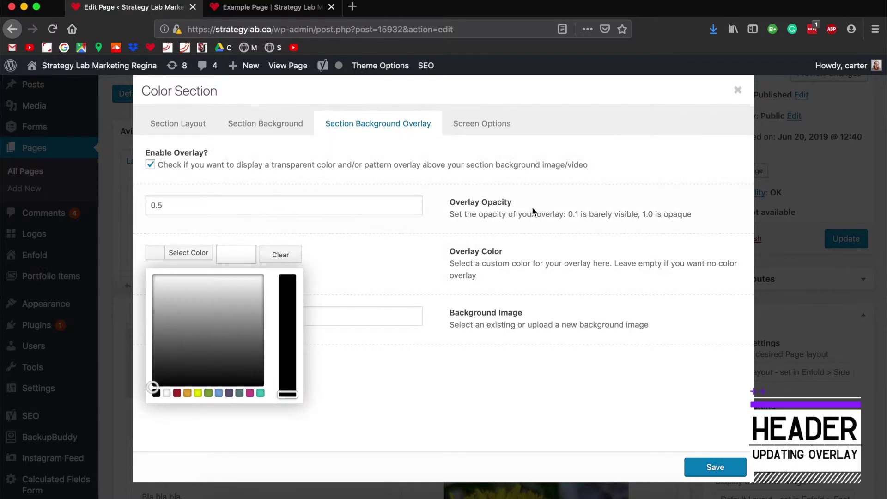
left_click(157, 396)
left_click(206, 205)
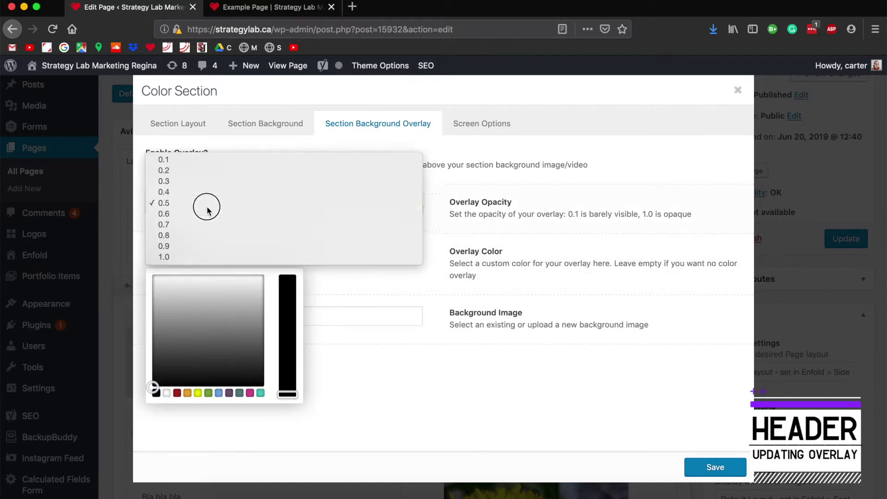
left_click(175, 183)
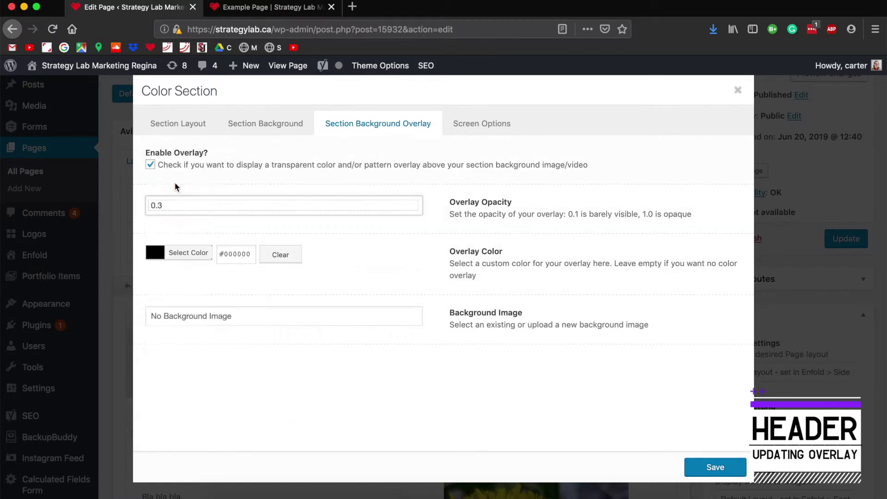
Step: Try overlay opacities of 1.0 and 0.1, and restore the opacity to 0.3
left_click(178, 206)
left_click(184, 205)
left_click(396, 208)
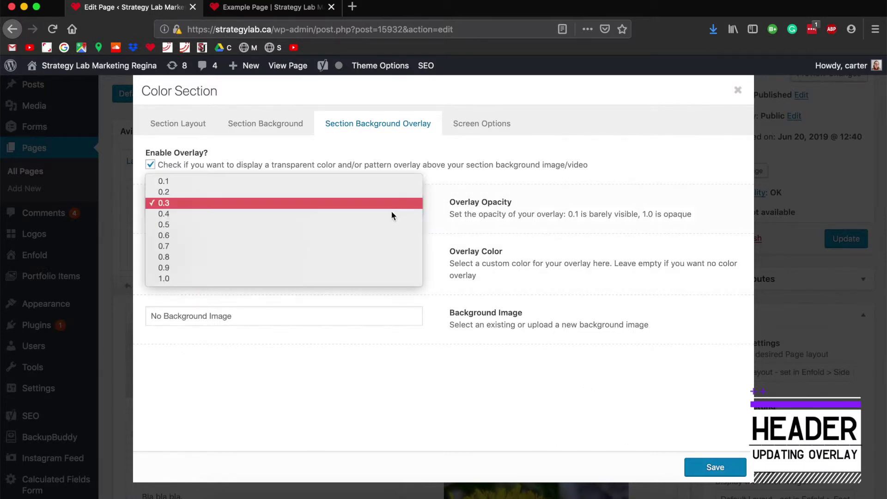
left_click(233, 279)
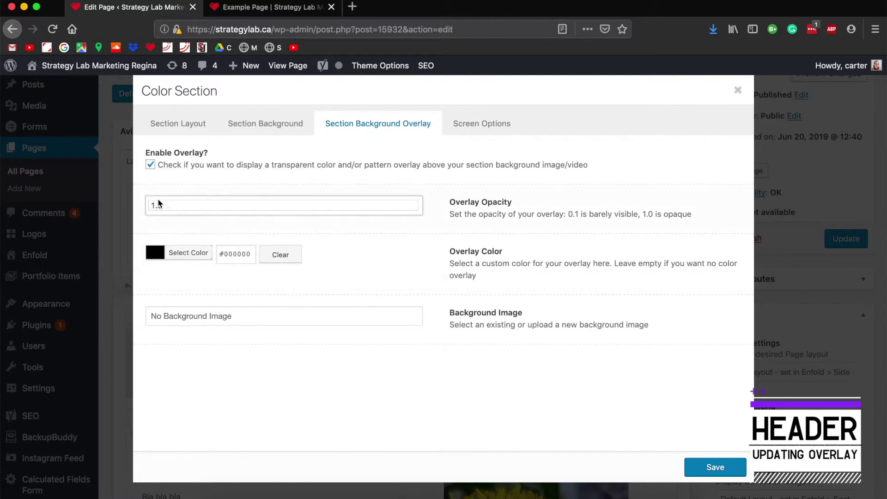
left_click(347, 208)
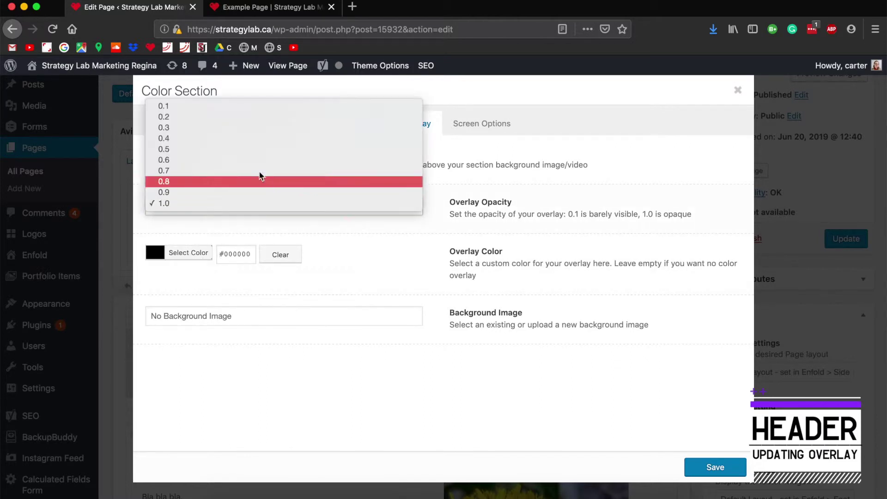
left_click(209, 108)
left_click(192, 206)
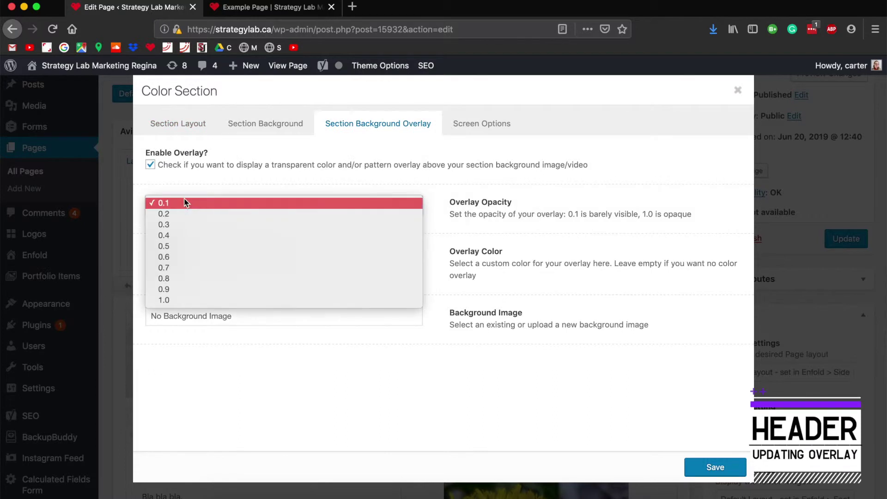
left_click(174, 226)
Step: Save the header section's overlay settings and preview the changes to the page
left_click(715, 467)
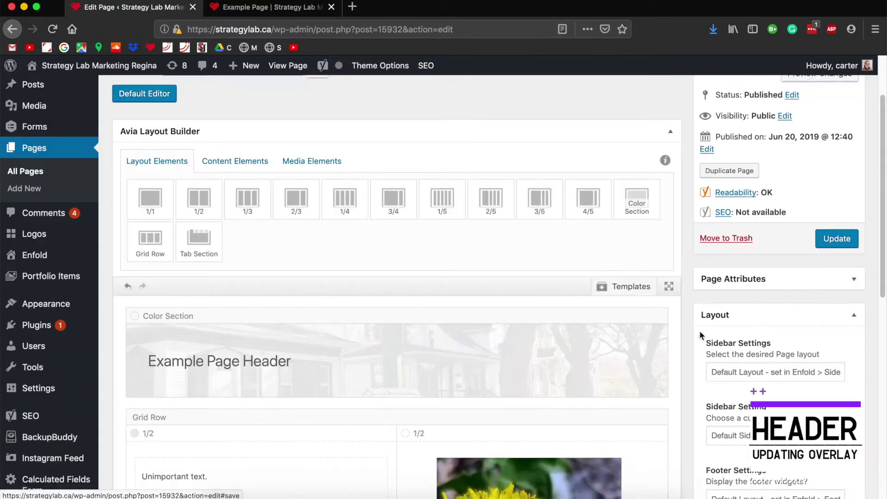
scroll(699, 330, "up", 4)
left_click(843, 154)
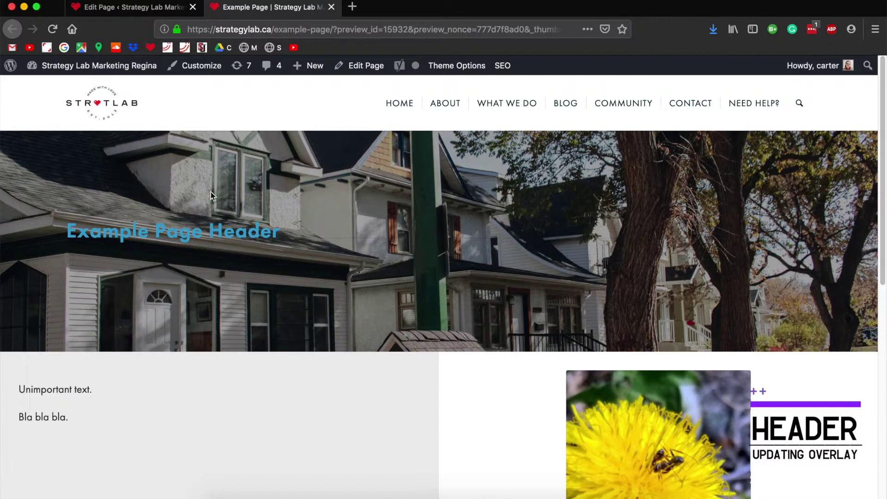
Step: Examine the header's dark overlay and the parallax motion of its background in the page preview
scroll(614, 261, "down", 3)
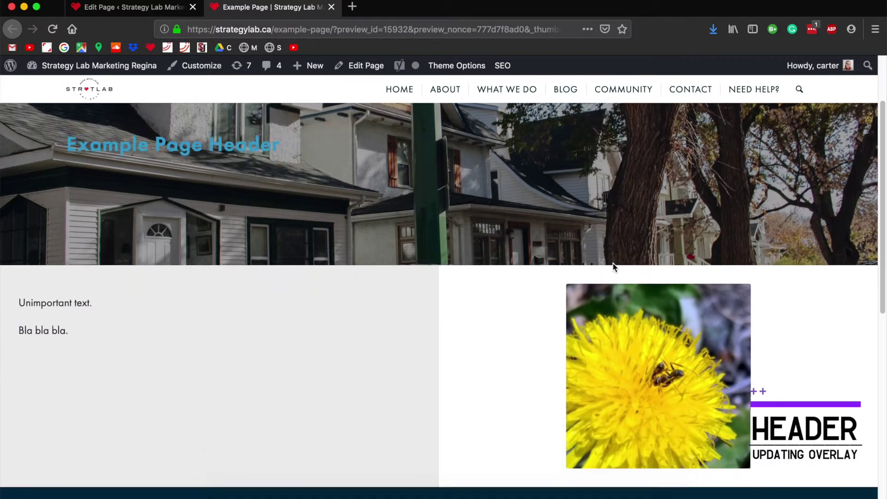
scroll(614, 266, "up", 2)
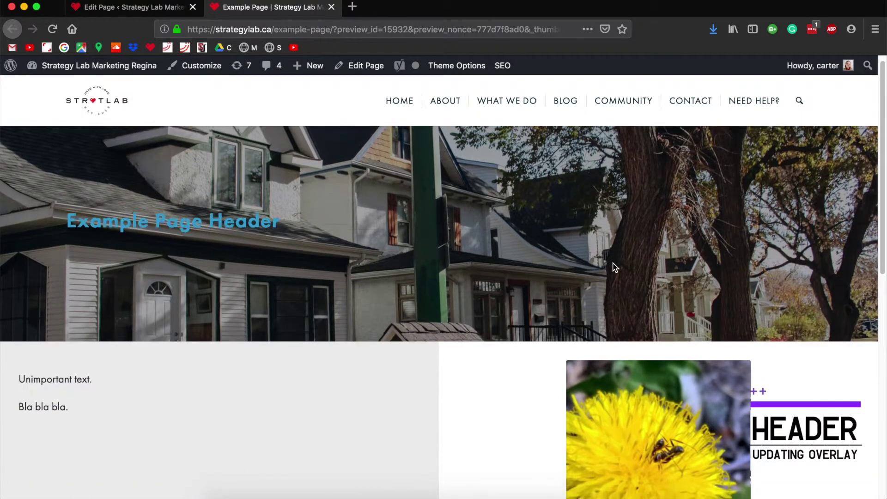
scroll(614, 267, "down", 3)
scroll(613, 265, "up", 2)
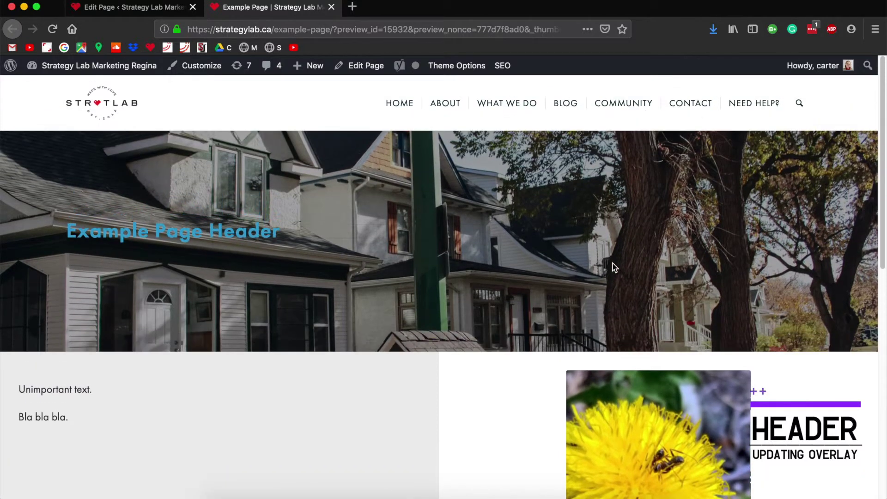
scroll(614, 266, "down", 1)
scroll(434, 332, "up", 3)
scroll(439, 342, "down", 3)
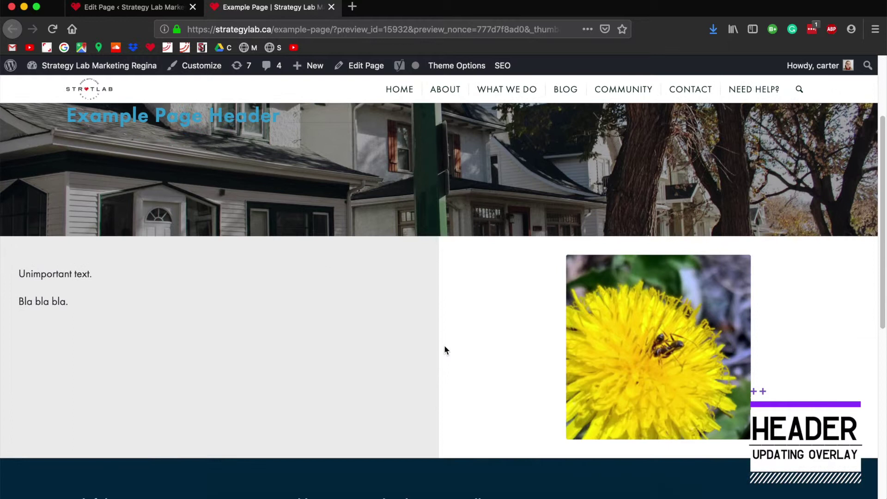
scroll(444, 348, "up", 3)
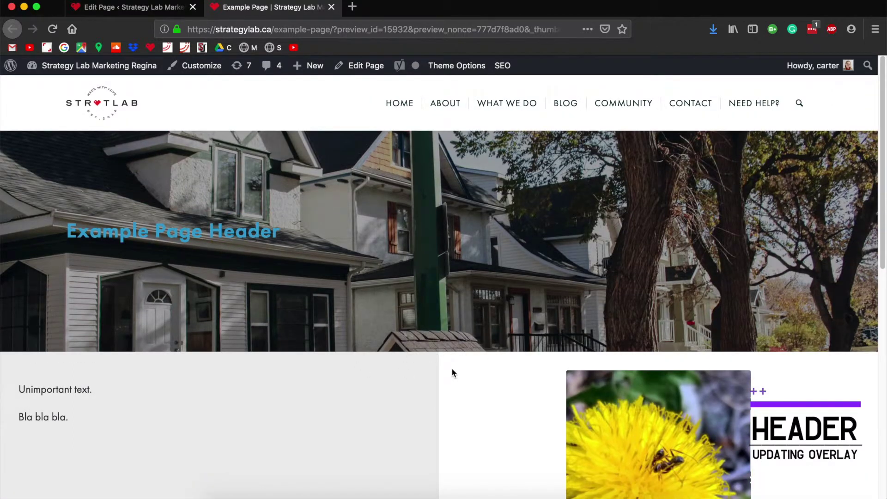
Step: Return to the page editor and change the header's Special Heading text to "Title"
left_click(166, 9)
scroll(497, 217, "down", 5)
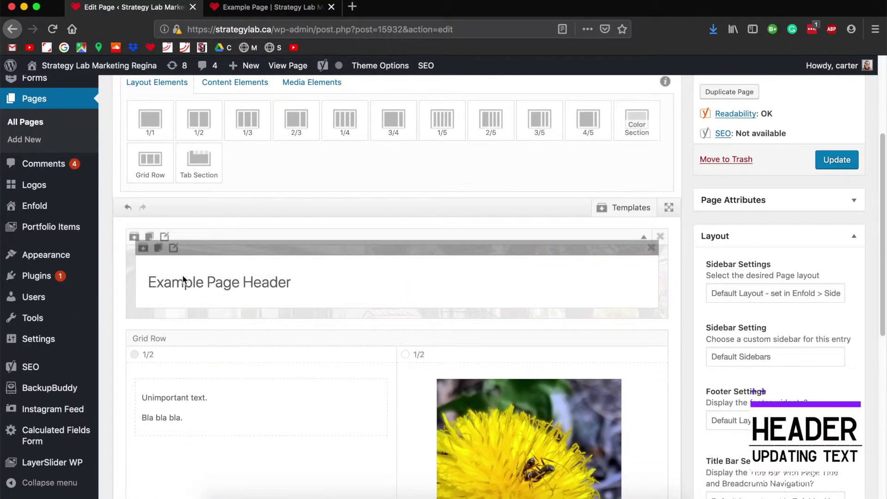
left_click(370, 287)
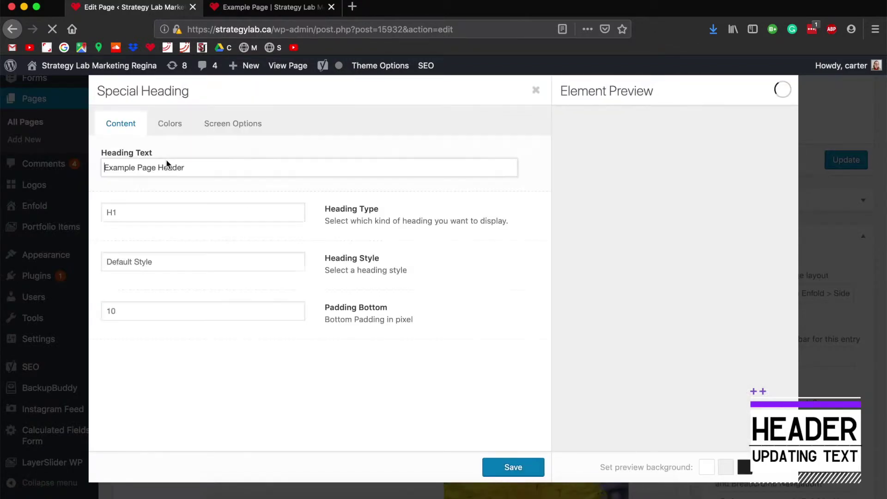
left_click_drag(104, 167, 212, 173)
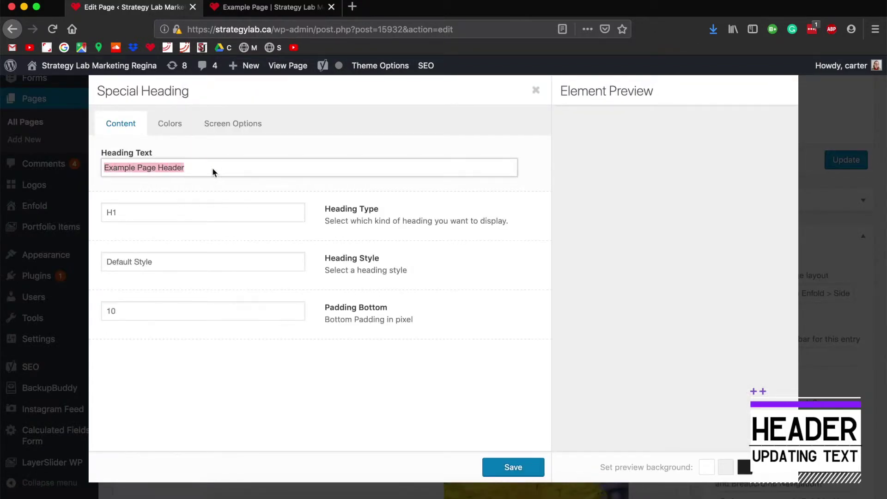
type("Title")
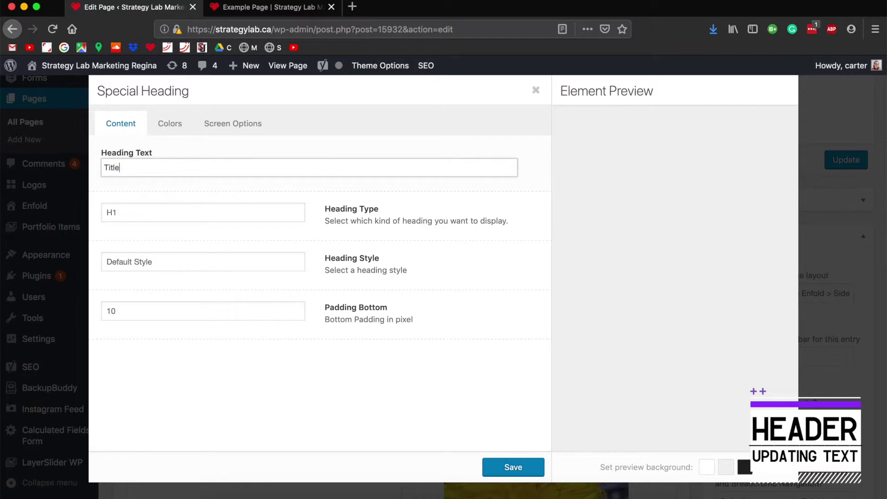
Step: Try the H3 heading type for the header title and switch it back to H1
left_click(201, 222)
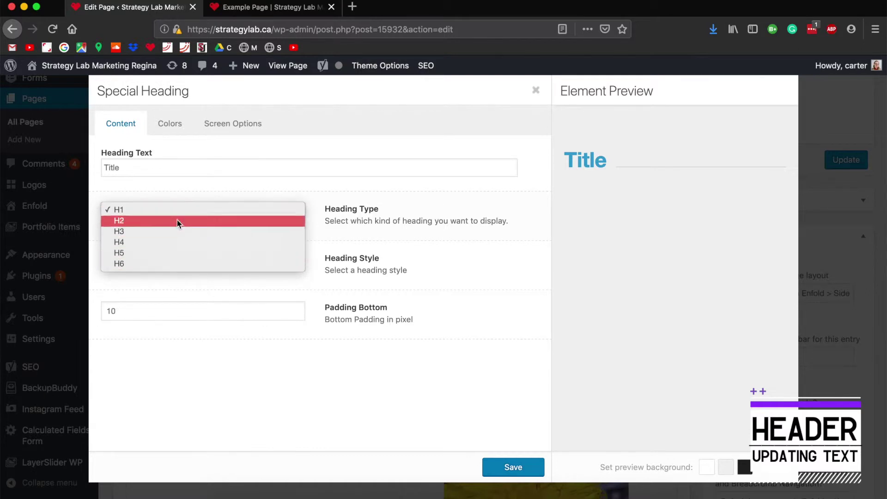
left_click(178, 233)
left_click(166, 215)
left_click(131, 185)
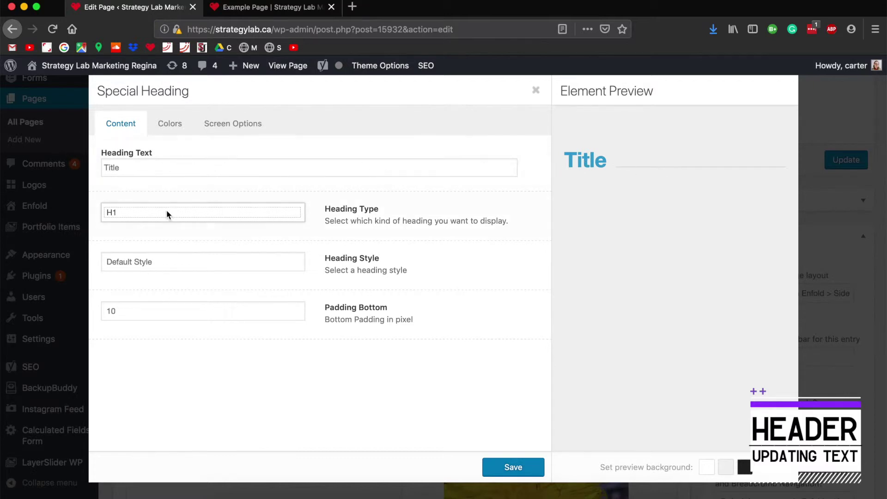
Step: Set the header title's heading style to Heading Style Modern (centered), keeping the default heading size
left_click(136, 265)
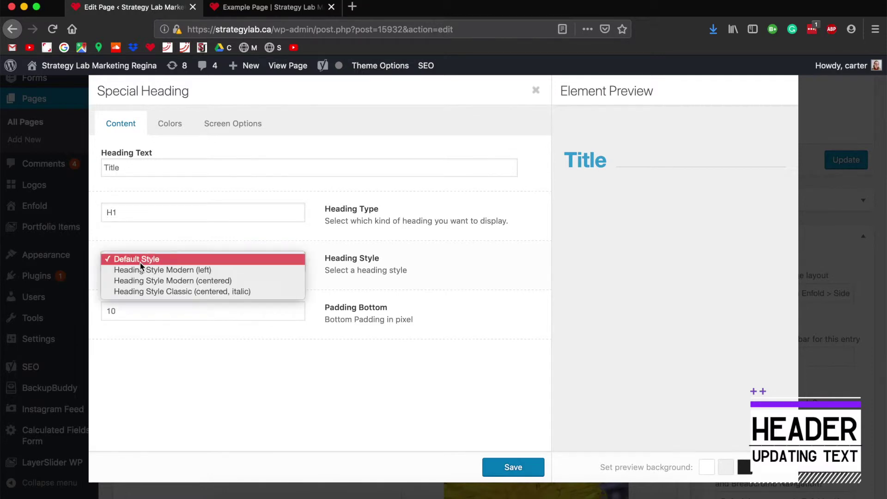
left_click(149, 284)
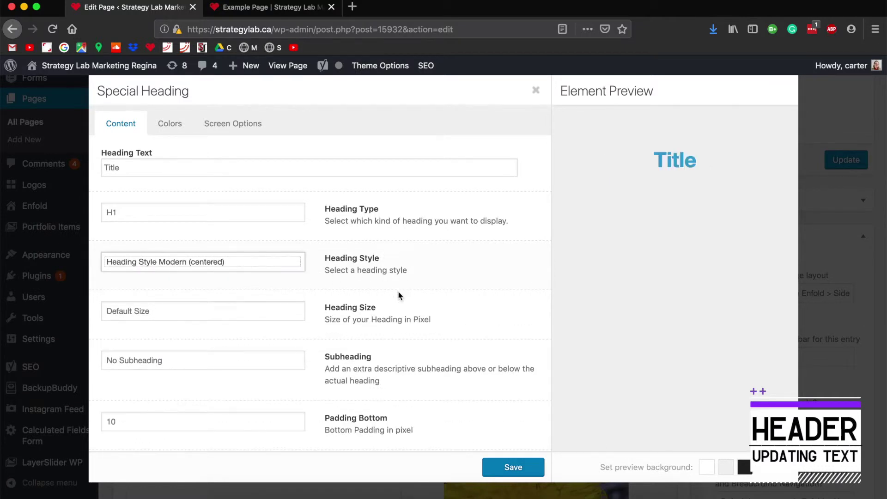
left_click(259, 317)
left_click(426, 289)
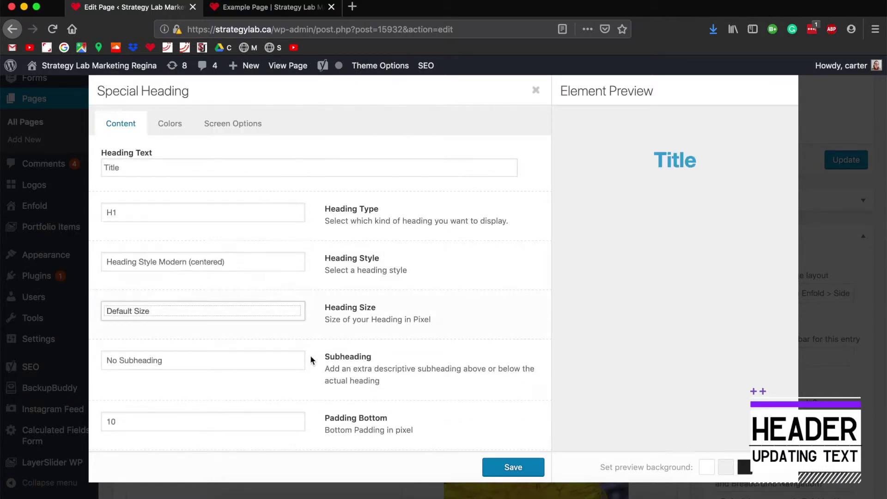
Step: Display a subheading below the header title and enter "Text" as the subheading text
left_click(258, 356)
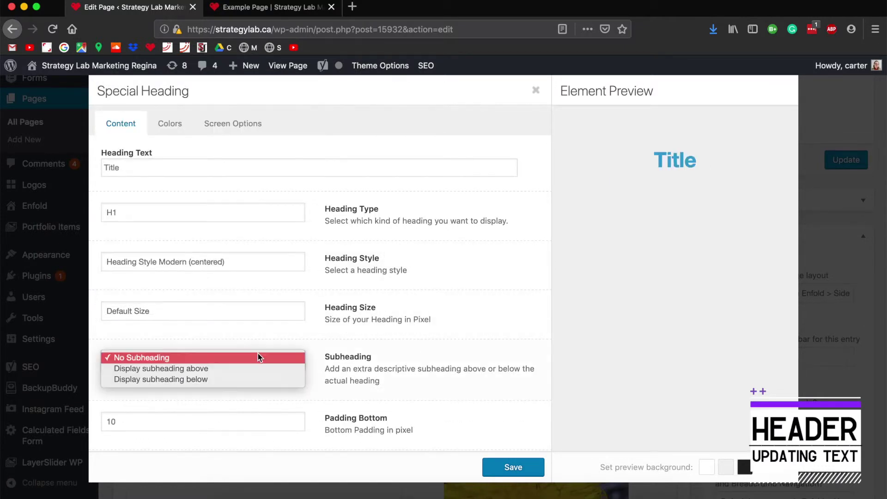
left_click(215, 378)
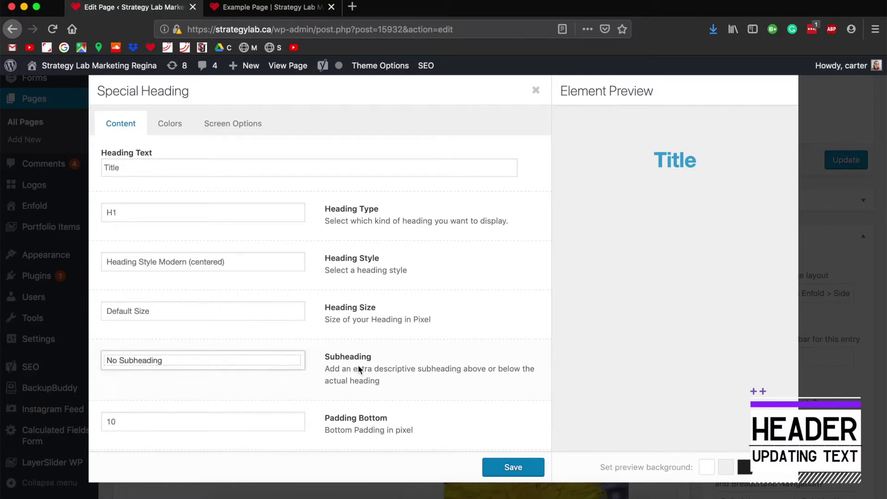
right_click(380, 317)
left_click(392, 257)
scroll(382, 263, "down", 4)
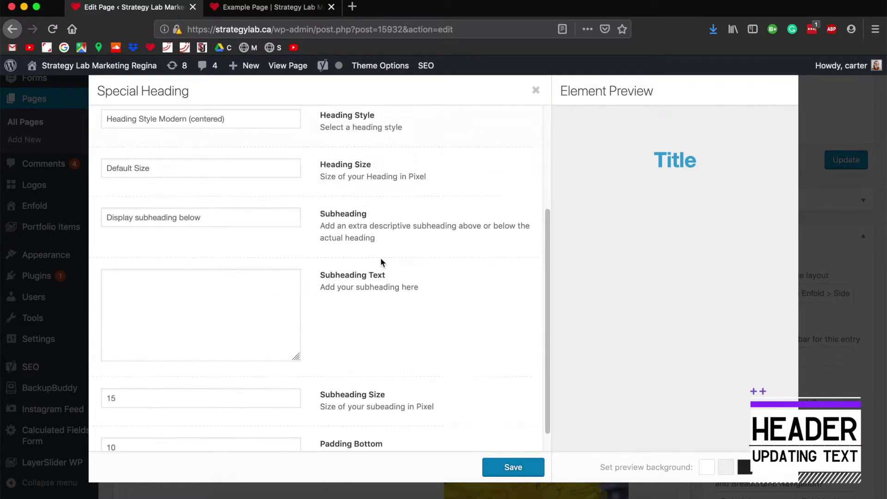
left_click(236, 286)
type("T")
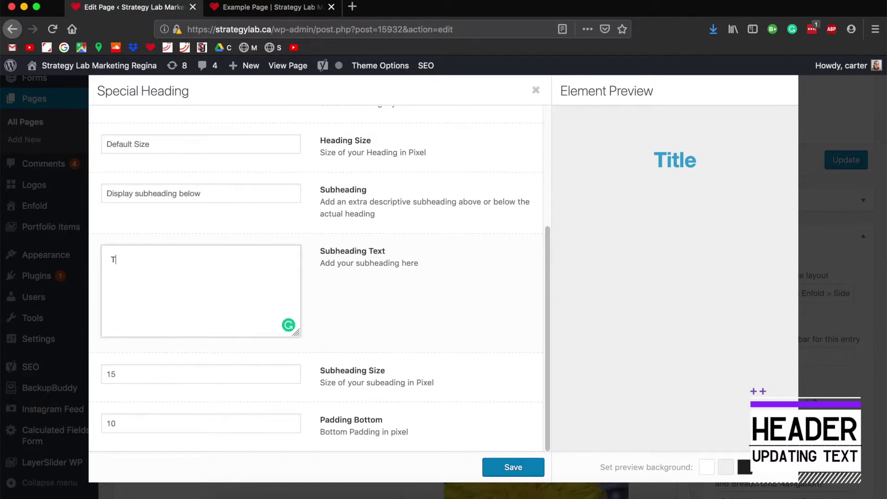
type("ext")
Step: Increase the size of the header's subheading
left_click(176, 373)
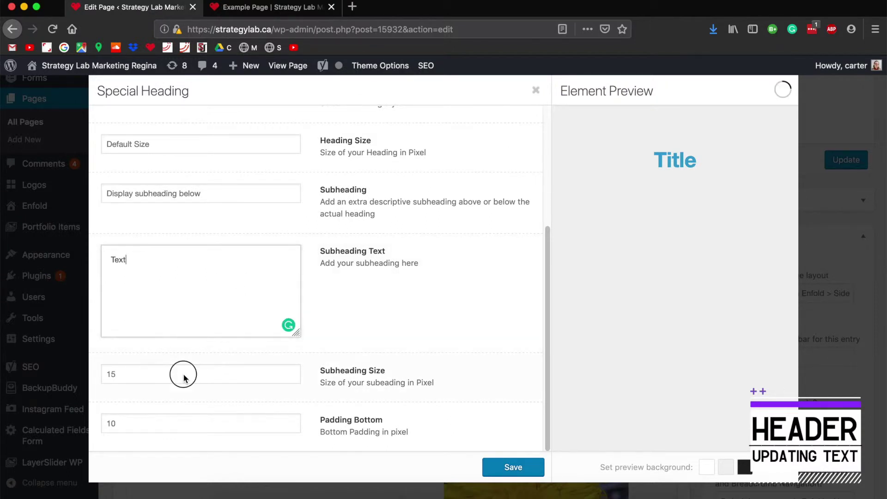
scroll(154, 344, "down", 1)
left_click(127, 346)
Step: Try a heading size of 50 for the header title, and settle on 60
scroll(315, 282, "up", 5)
left_click(142, 312)
scroll(139, 278, "down", 4)
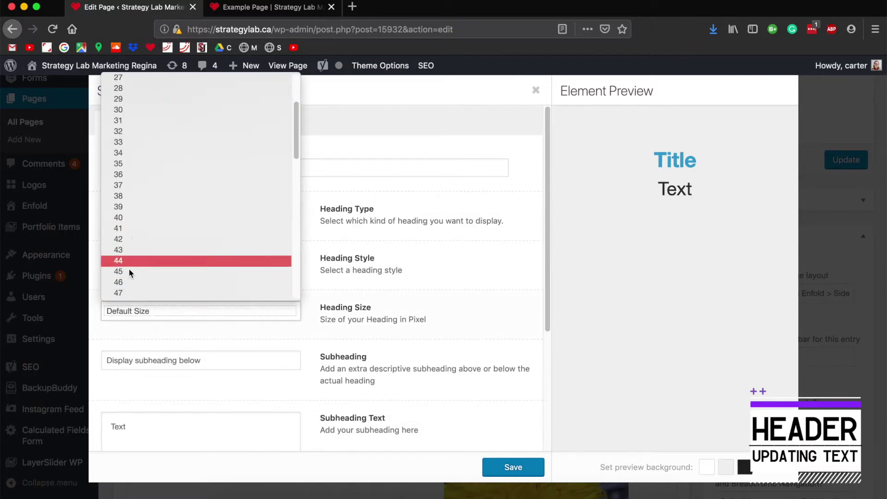
left_click(126, 283)
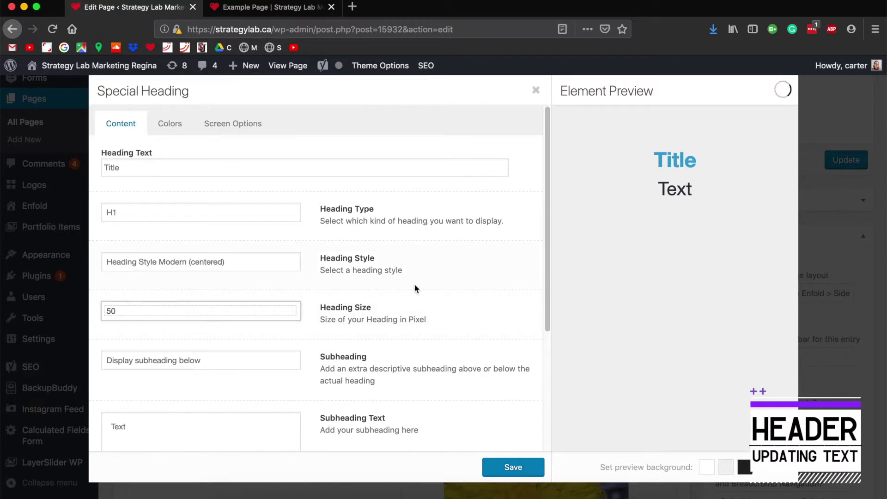
left_click(221, 308)
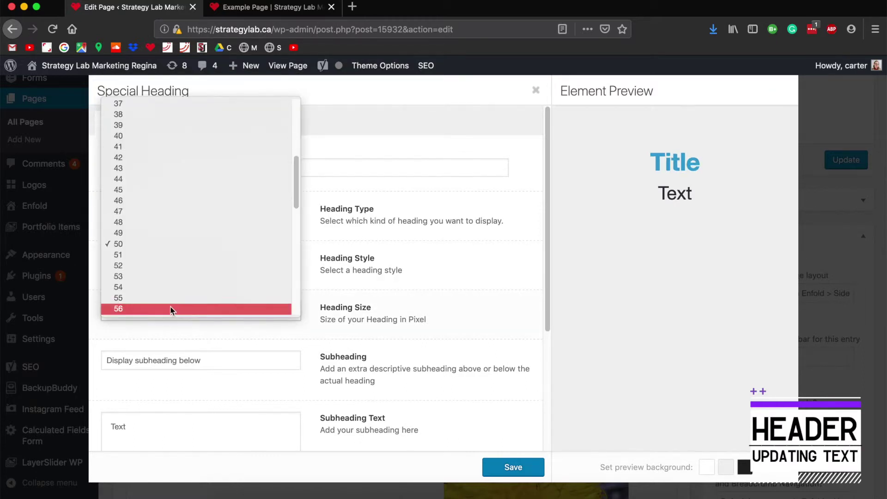
scroll(148, 310, "down", 2)
left_click(133, 308)
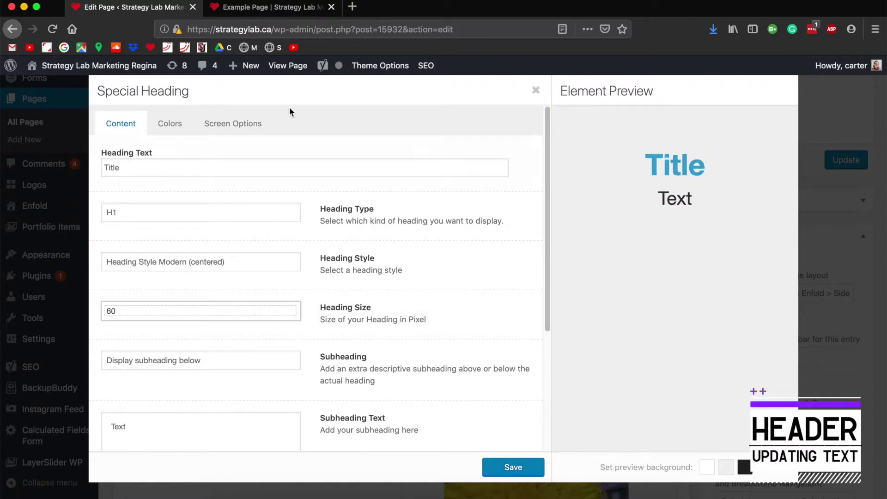
Step: Switch the header's heading color to Custom Color and set the custom font color to white, #ffffff
left_click(171, 129)
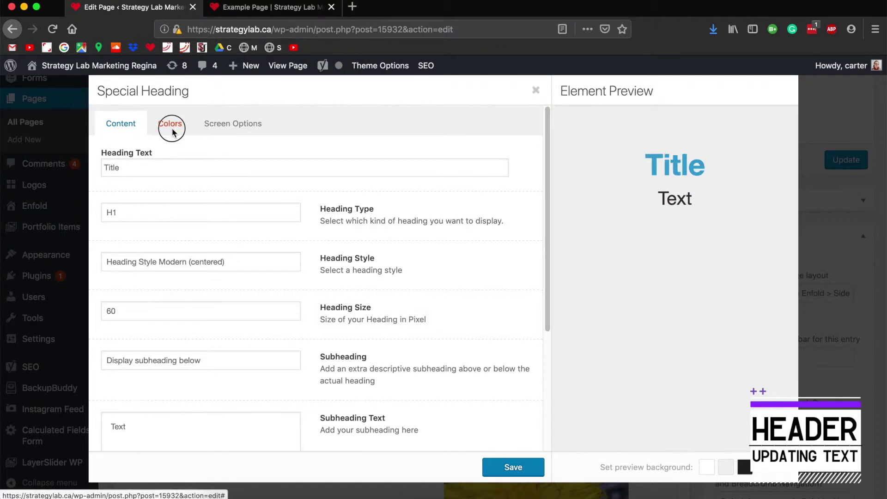
left_click(117, 154)
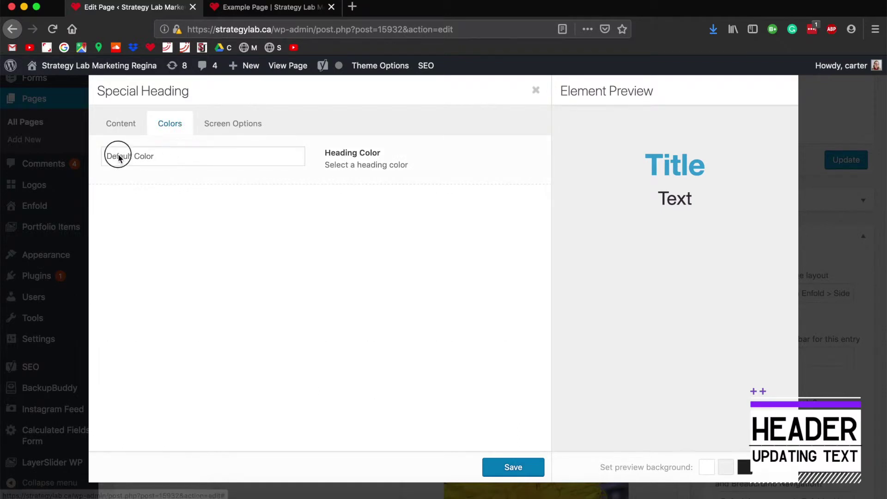
left_click(131, 175)
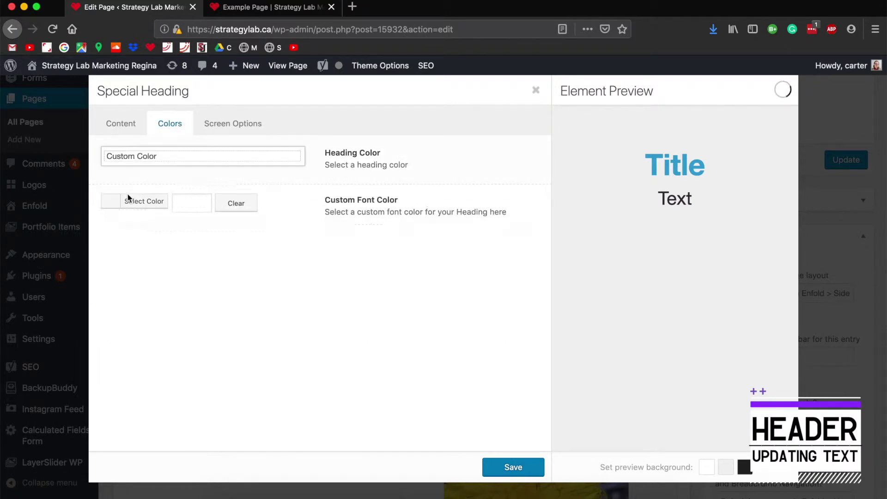
left_click(185, 204)
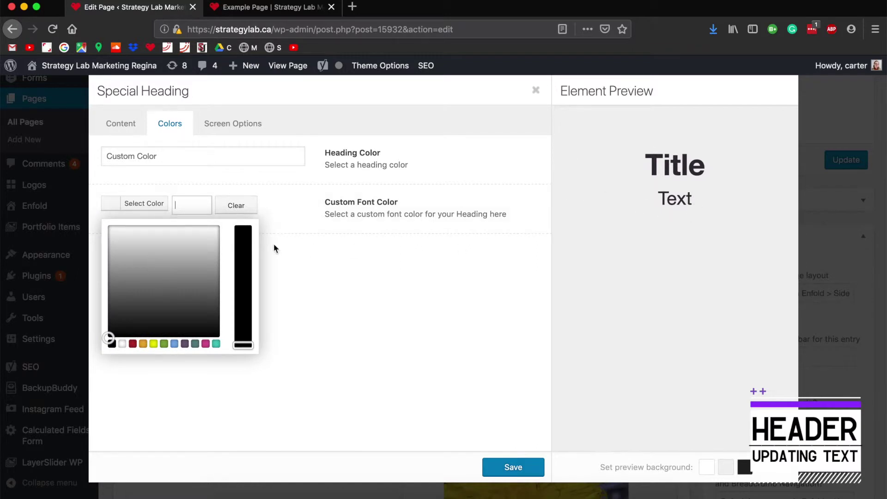
left_click_drag(119, 241, 112, 220)
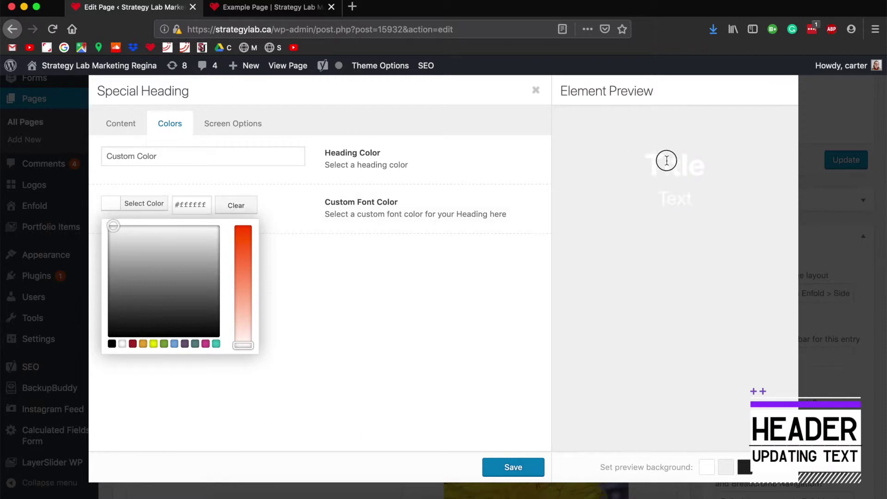
Step: Check the heading against the dark element preview background and compare it with the header in the page preview
left_click_drag(667, 159, 722, 198)
left_click(744, 467)
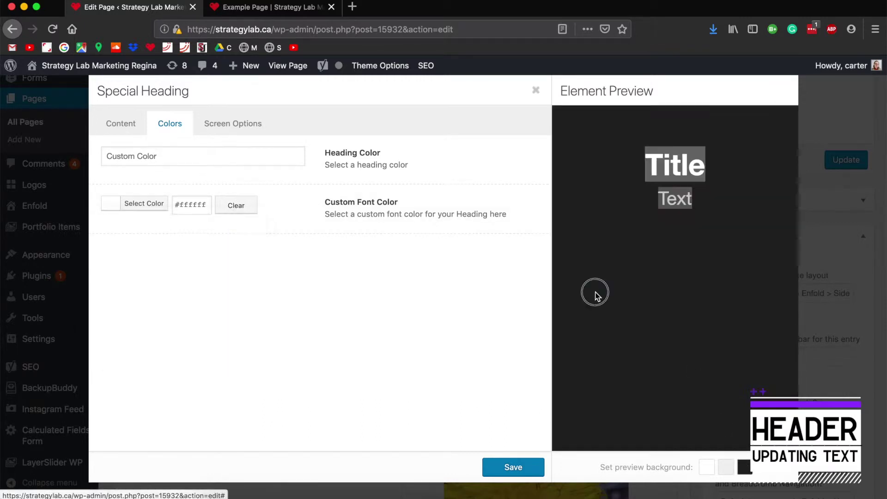
left_click(237, 8)
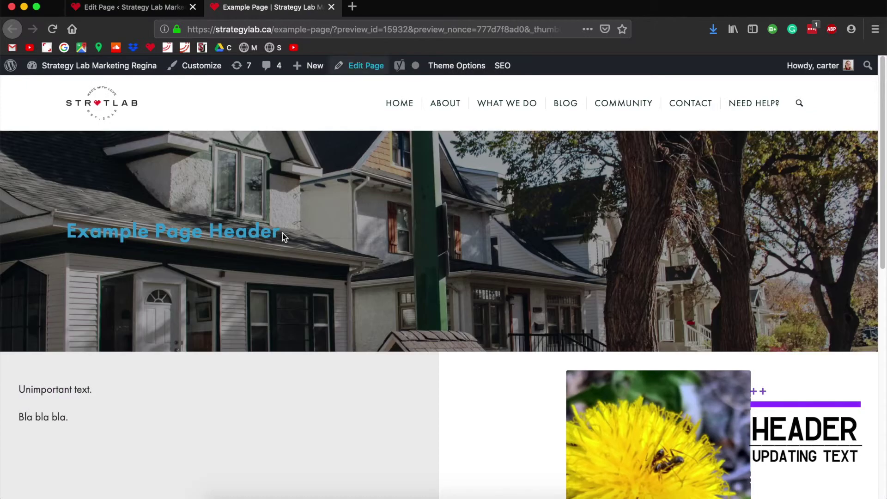
left_click(139, 9)
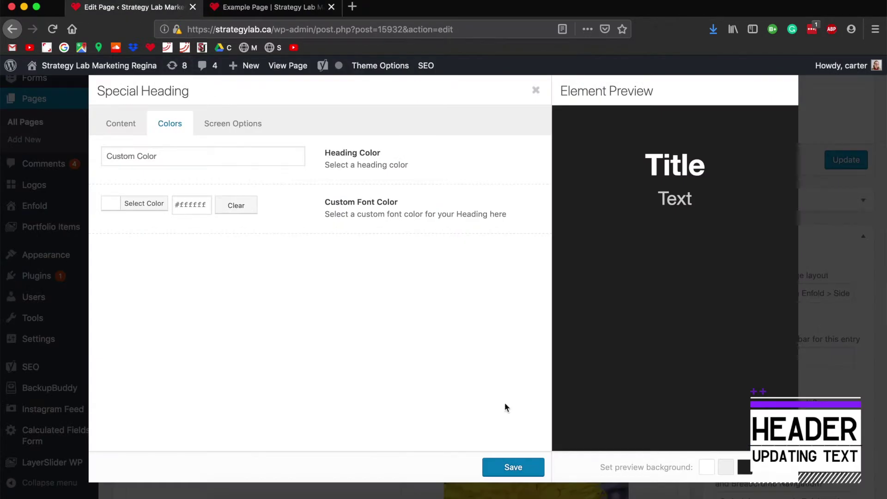
Step: Save the Special Heading settings and preview the updated header on the page
left_click(513, 467)
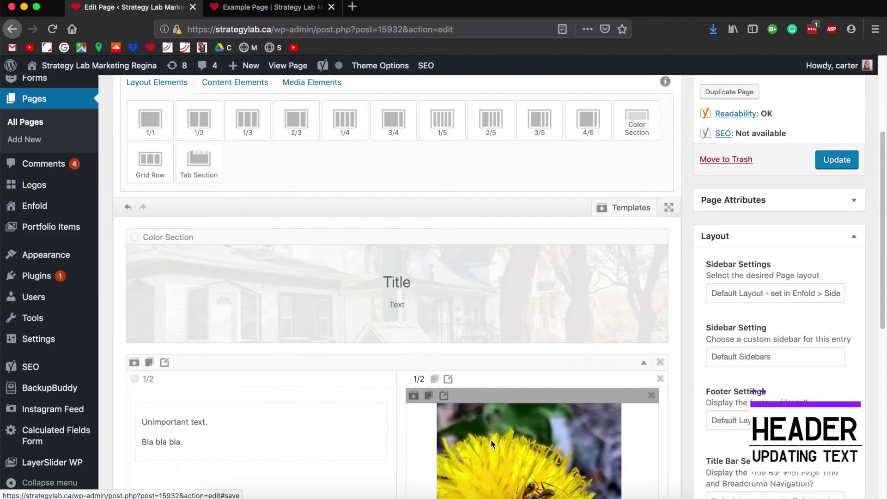
scroll(467, 237, "up", 4)
left_click(823, 155)
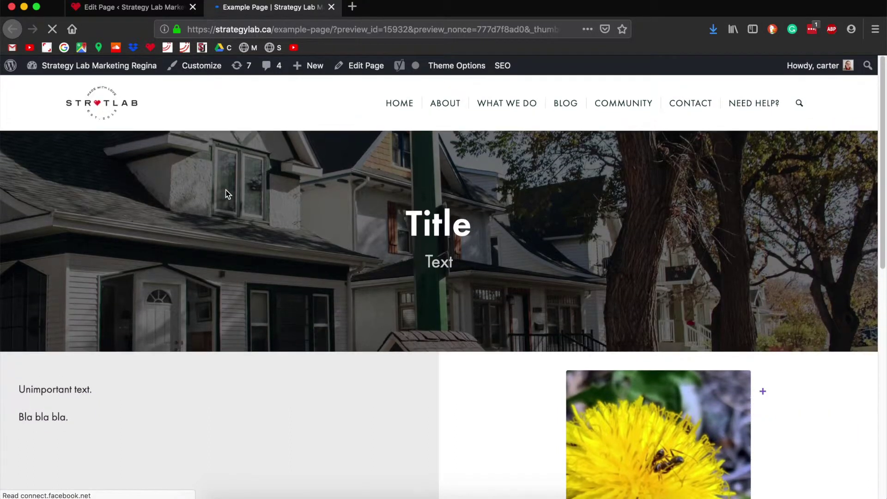
scroll(226, 193, "down", 4)
scroll(282, 200, "up", 3)
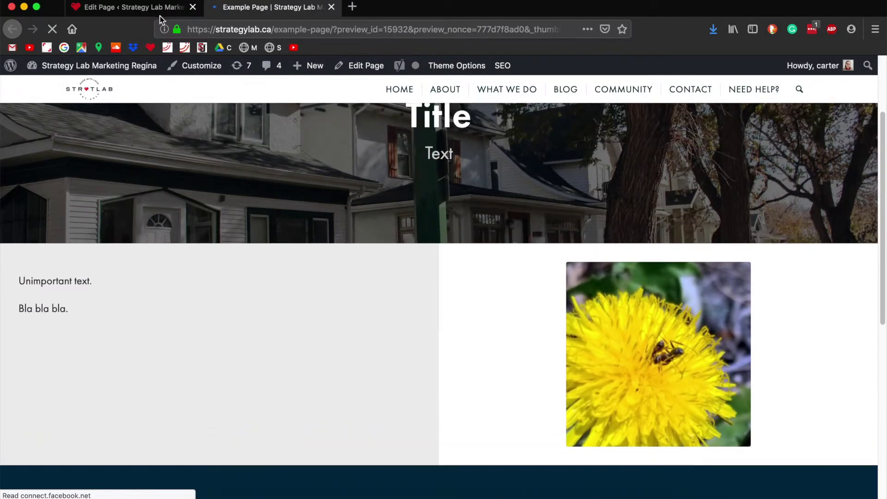
Step: Return to the page editor and open the "Unimportant text." text block in the grid row for editing
left_click(154, 10)
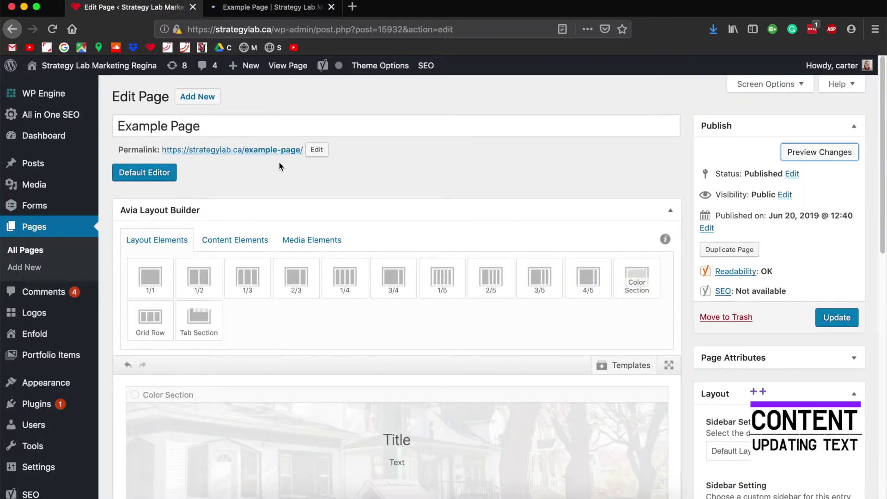
scroll(279, 162, "down", 8)
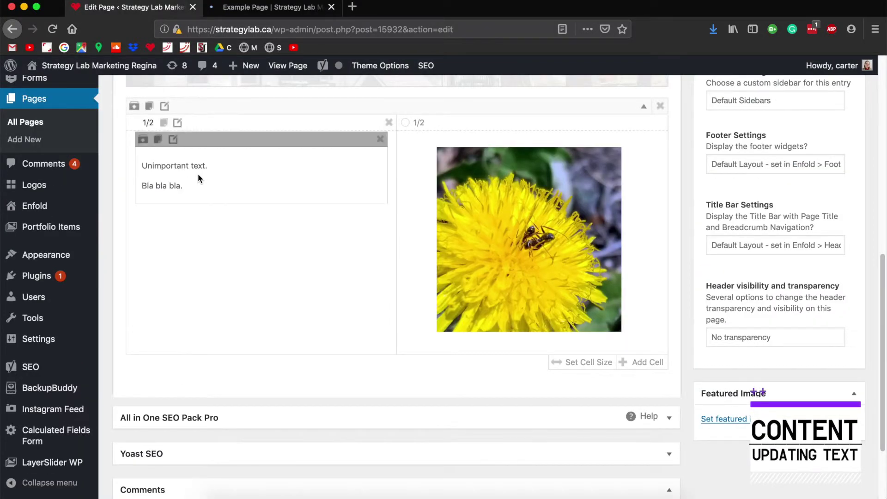
scroll(231, 203, "up", 1)
scroll(252, 178, "up", 4)
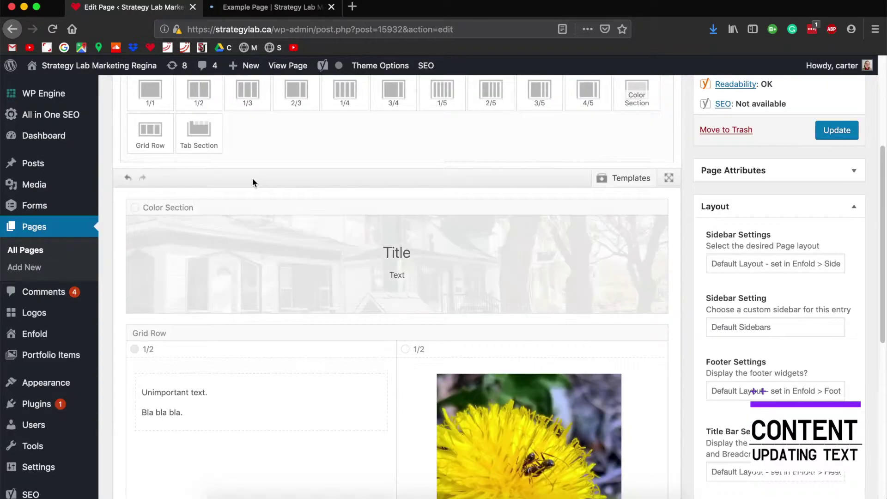
scroll(251, 195, "down", 1)
scroll(236, 331, "down", 1)
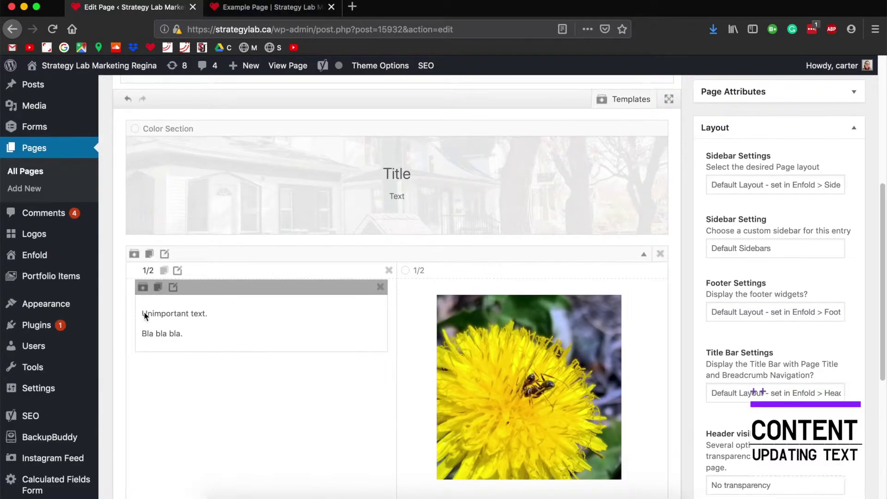
left_click(170, 315)
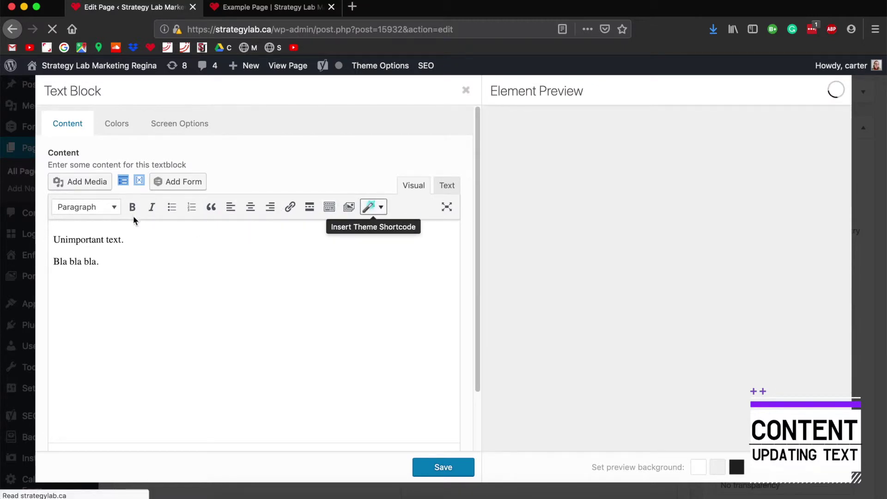
Step: Set the text block's font size to 30 px
left_click_drag(48, 239, 166, 240)
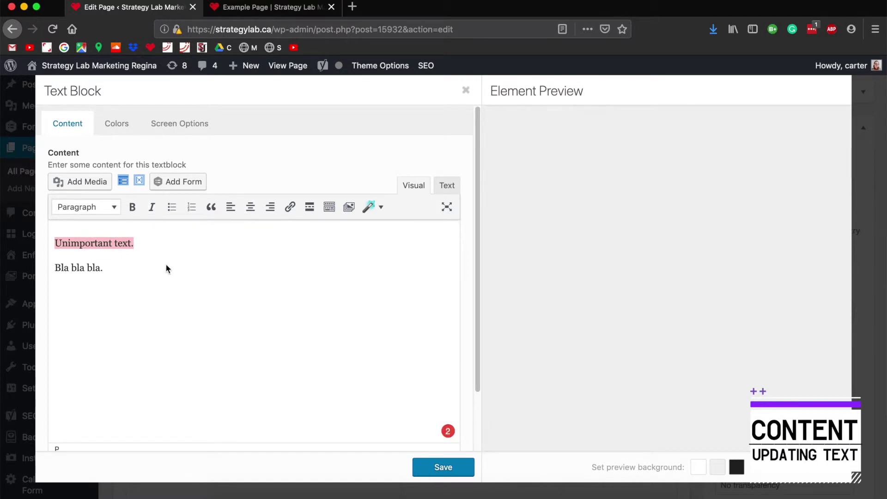
left_click(161, 250)
scroll(167, 241, "down", 3)
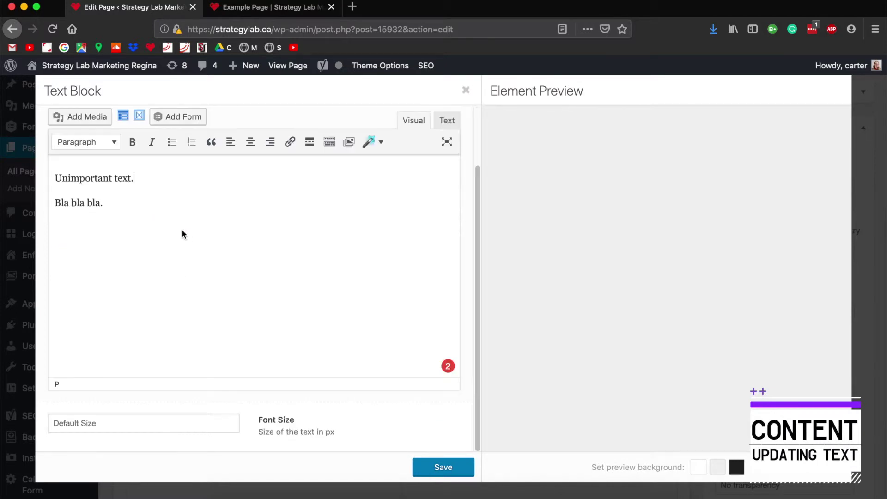
left_click(119, 425)
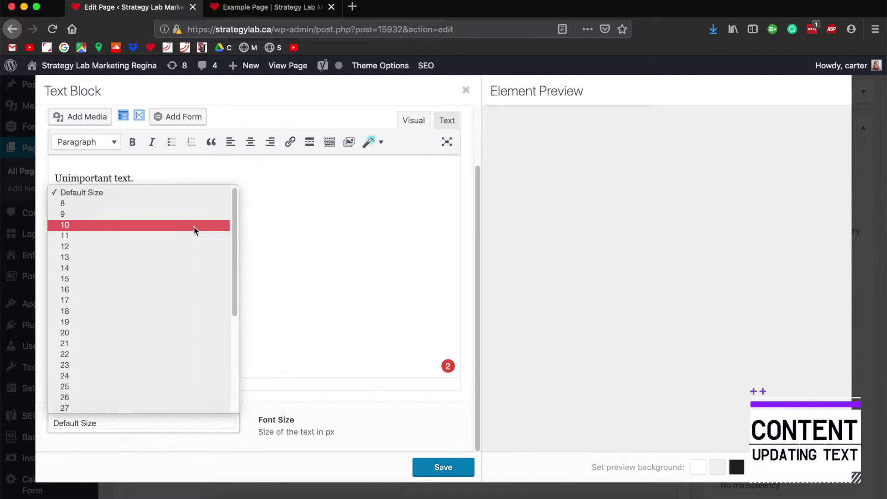
scroll(237, 197, "down", 1)
scroll(237, 190, "up", 1)
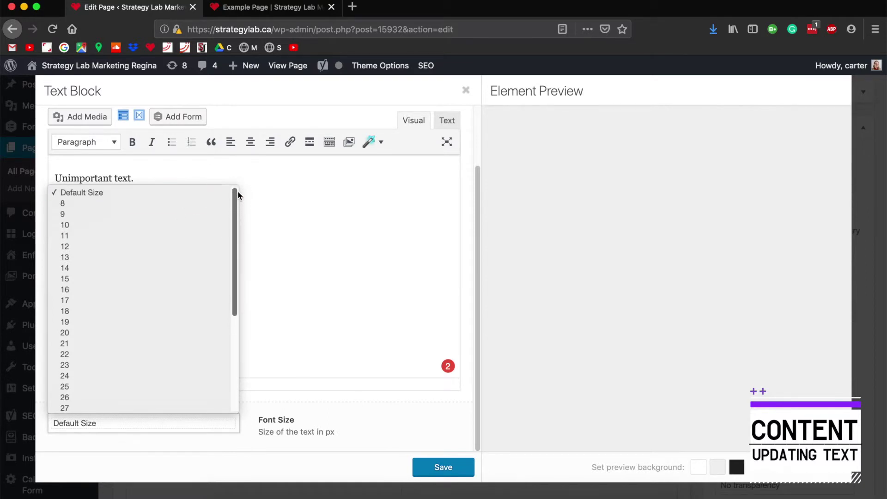
scroll(122, 196, "down", 3)
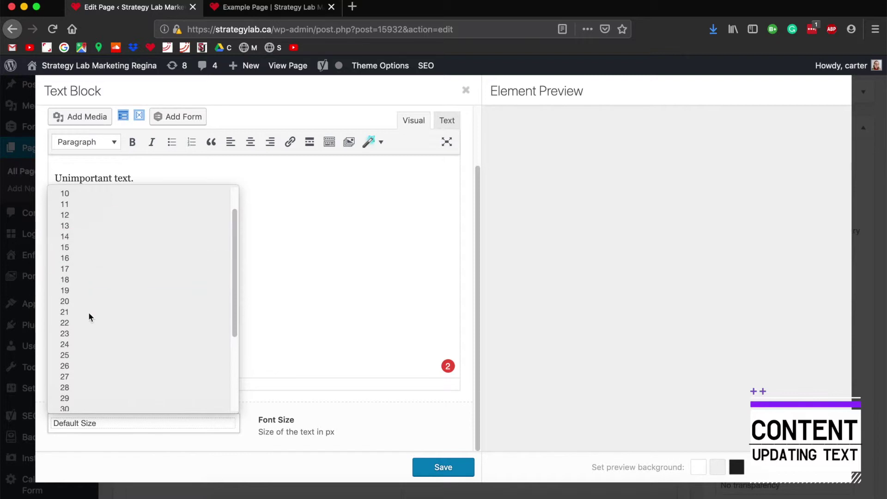
scroll(77, 384, "down", 1)
scroll(78, 388, "down", 1)
left_click(77, 391)
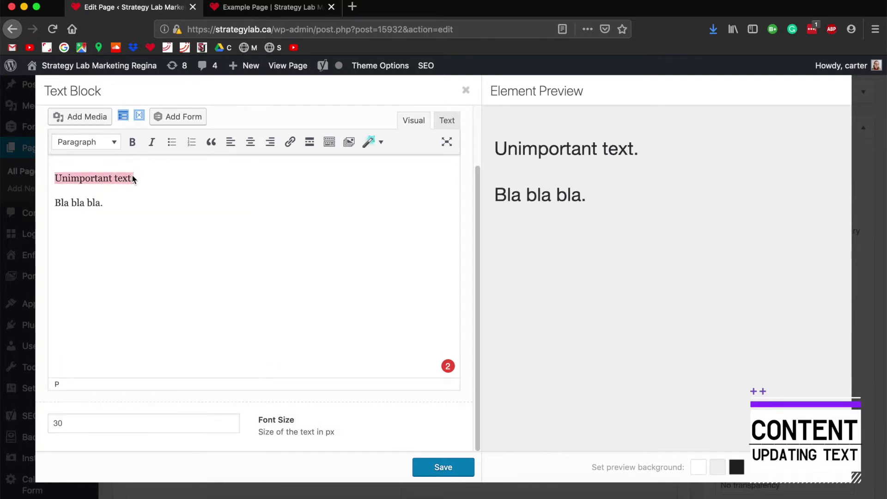
Step: Format the "Bla bla bla." line in the text block as Heading 1
left_click(151, 240)
left_click_drag(128, 206, 43, 213)
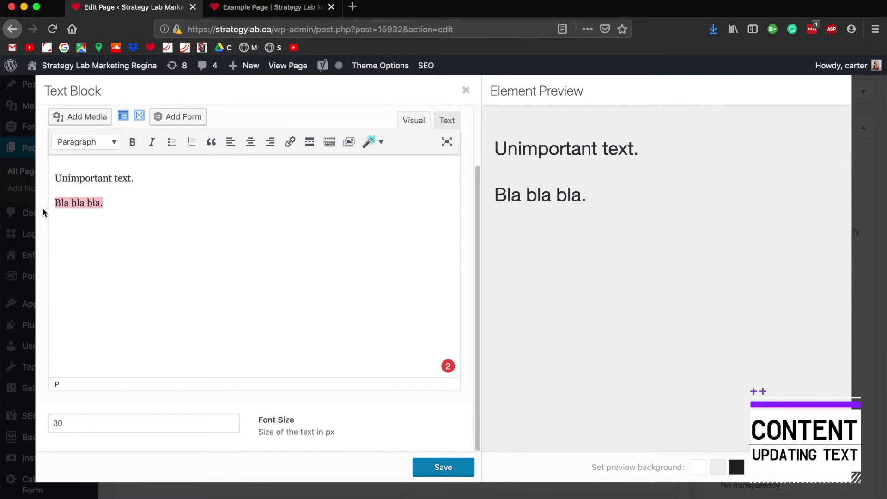
left_click(95, 141)
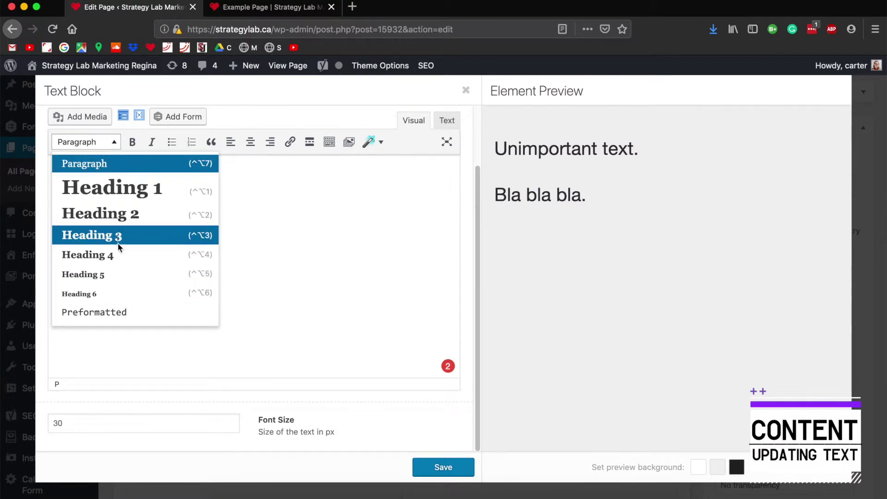
left_click(120, 186)
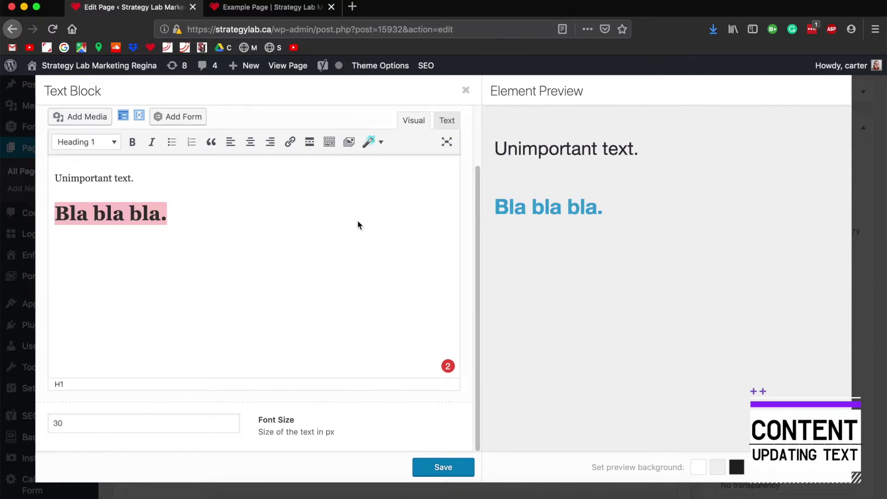
left_click(140, 420)
Step: Give the text block a custom font color of white (#ffffff) and save the element
left_click(205, 213)
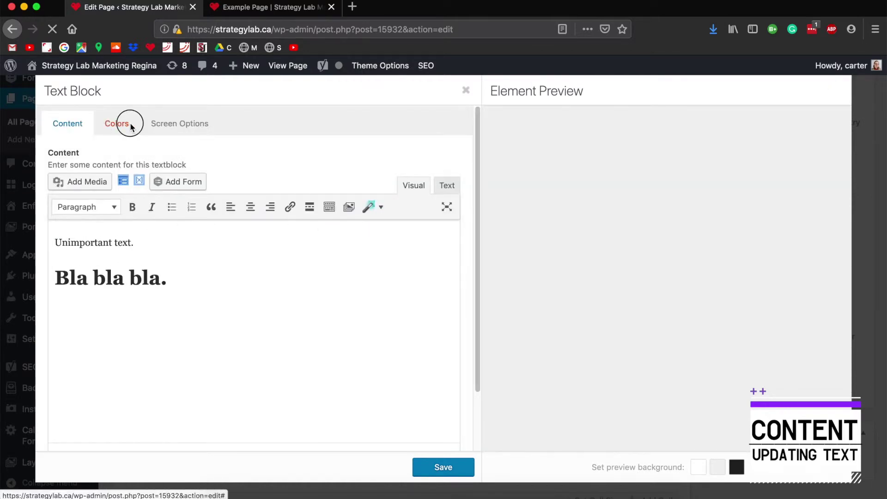
left_click(129, 123)
left_click(90, 153)
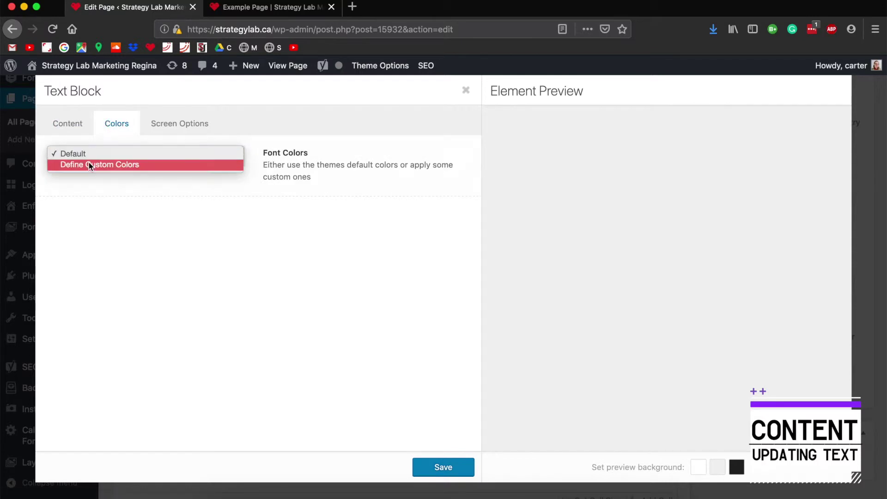
left_click(90, 165)
left_click(140, 221)
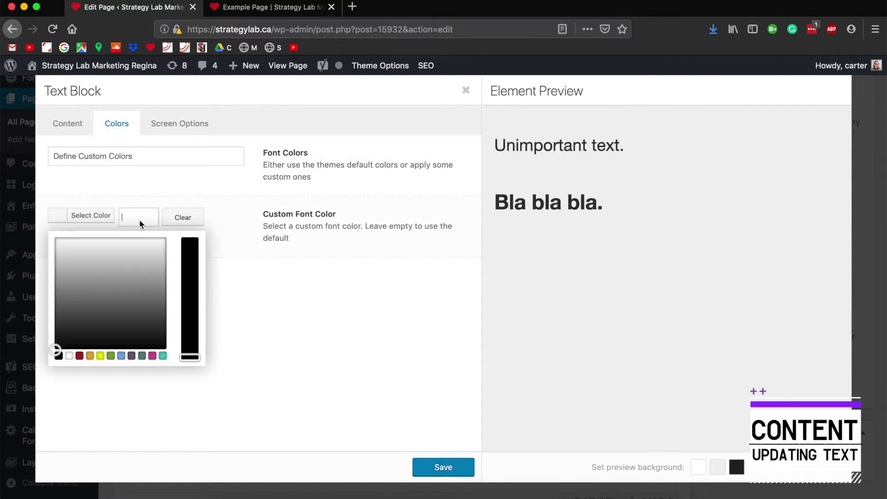
left_click(69, 355)
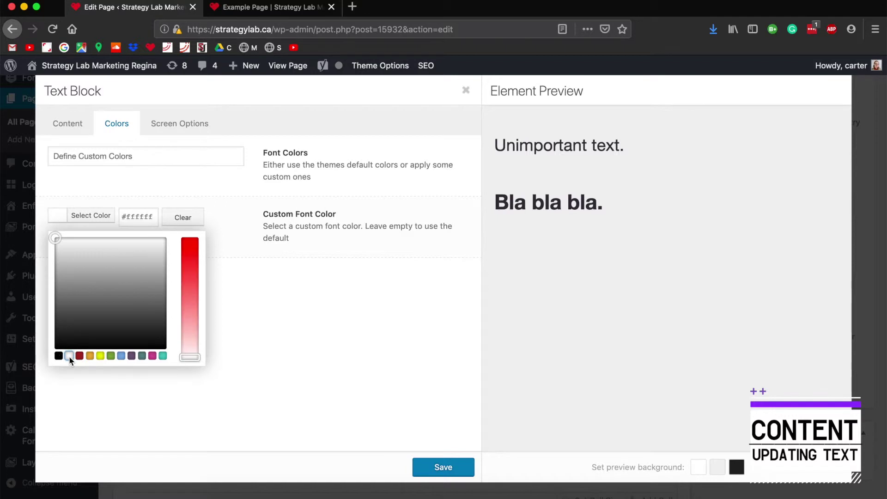
left_click(451, 461)
Step: Move the dandelion image from the second 1/2 cell into the first cell, below the text block
scroll(256, 219, "down", 3)
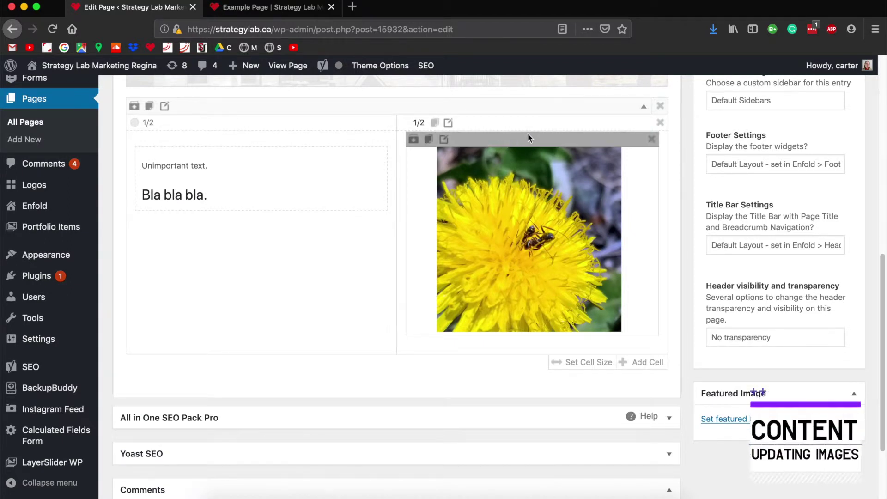
left_click(545, 140)
left_click_drag(544, 140, 516, 137)
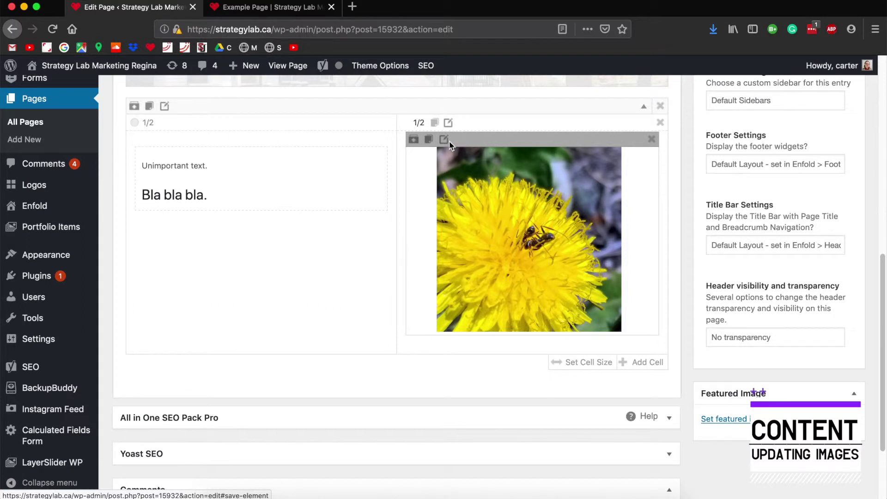
left_click_drag(551, 143, 213, 218)
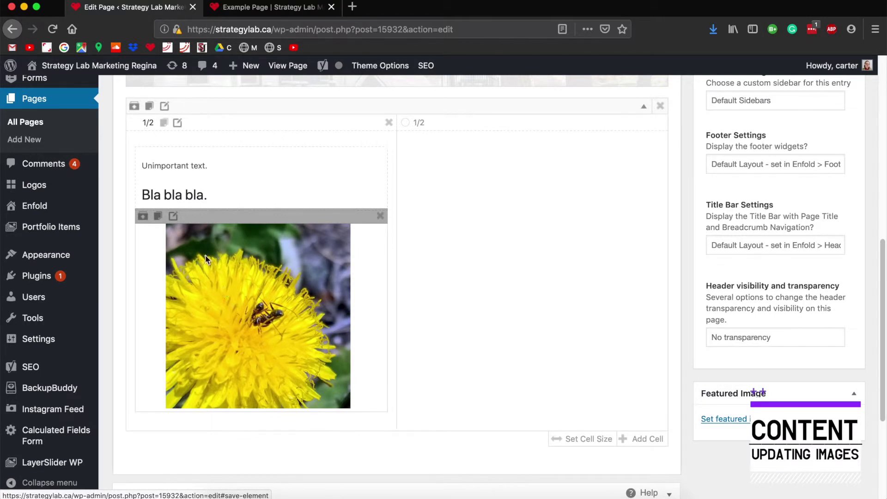
Step: Replace the dandelion image with the hand-bandaging photo from the media library at Portfolio – 495 × 400 size
left_click(249, 315)
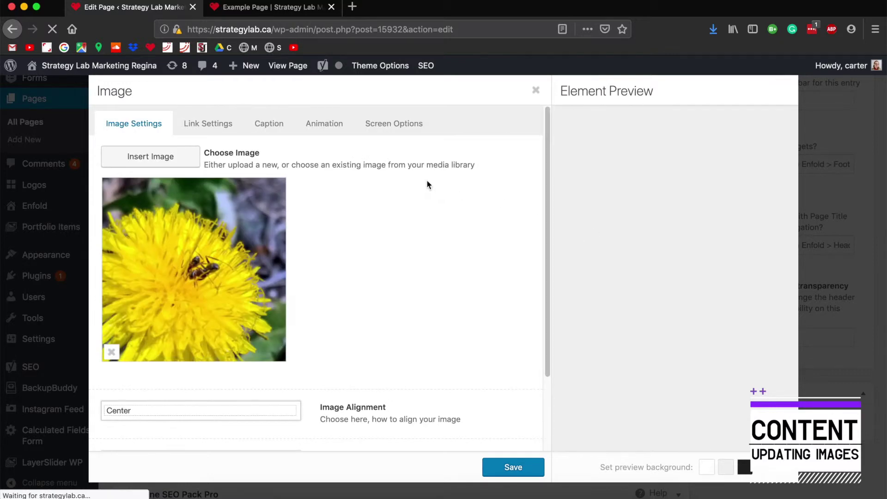
left_click(151, 158)
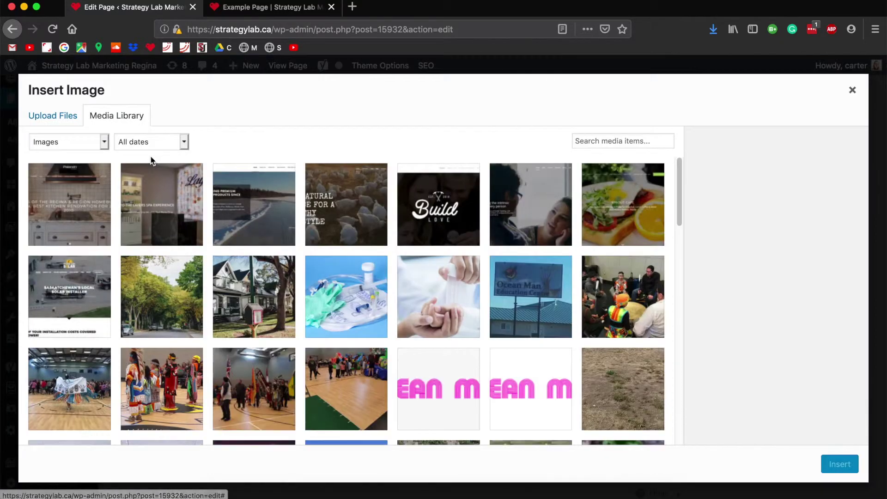
left_click(451, 308)
left_click(785, 324)
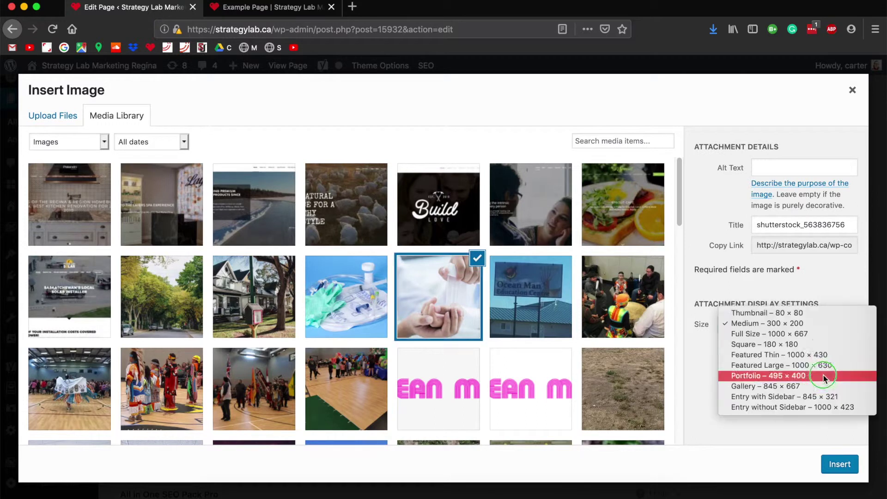
left_click(778, 376)
left_click(840, 468)
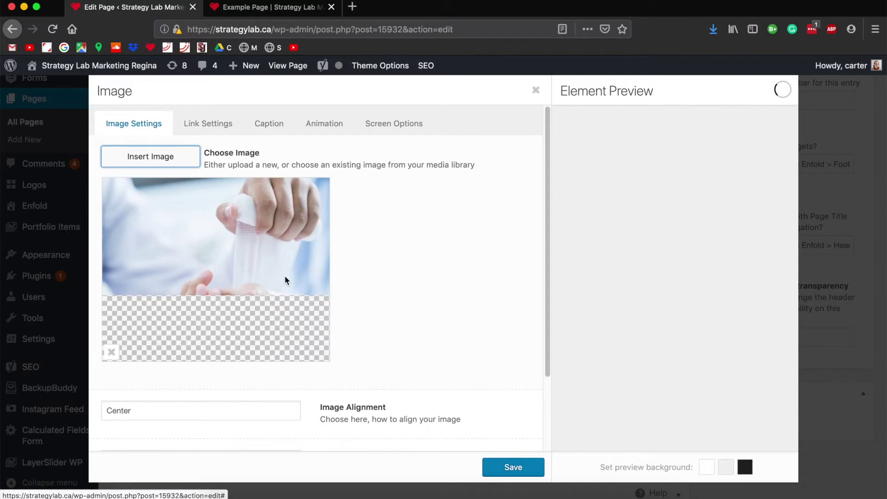
Step: Set the image's link to Lightbox and save the image element
scroll(304, 290, "down", 3)
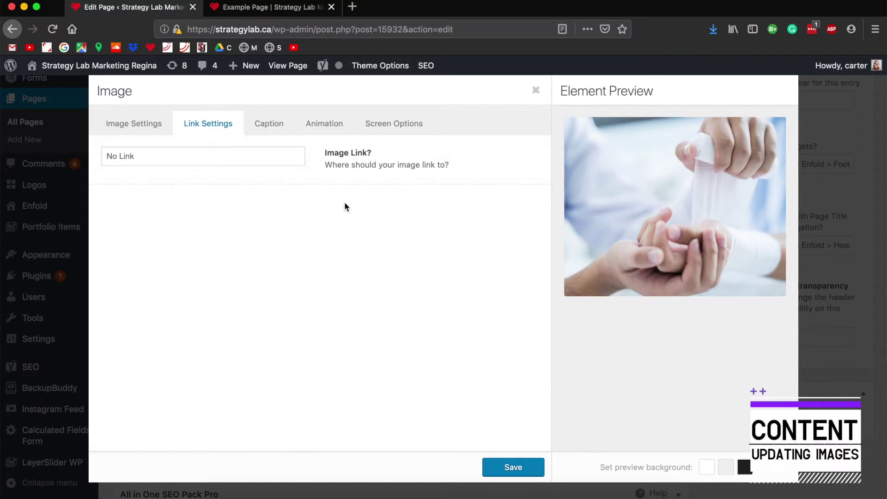
left_click(143, 157)
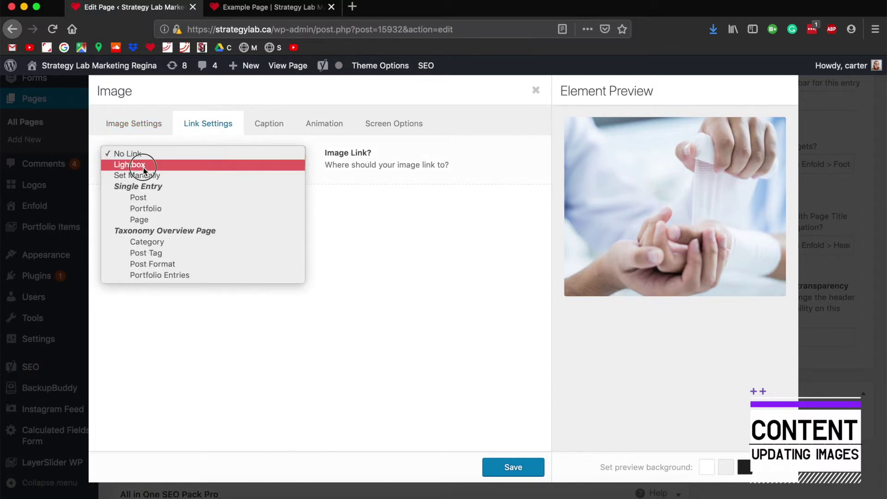
left_click(144, 166)
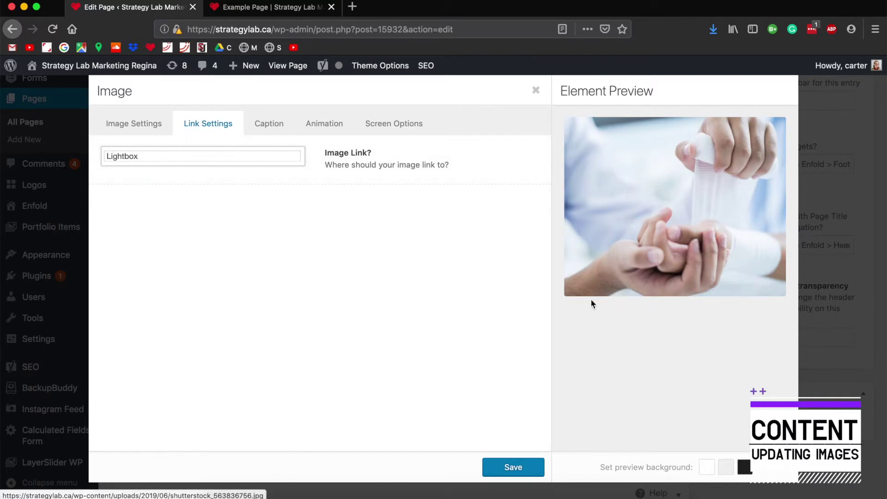
left_click(508, 468)
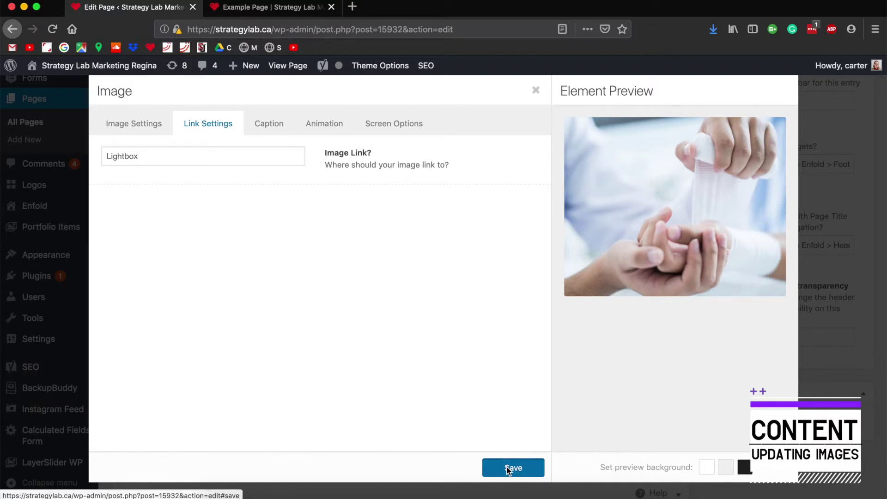
Step: Check the grid row's cell backgrounds in the page preview and return to the page editor
scroll(447, 344, "up", 2)
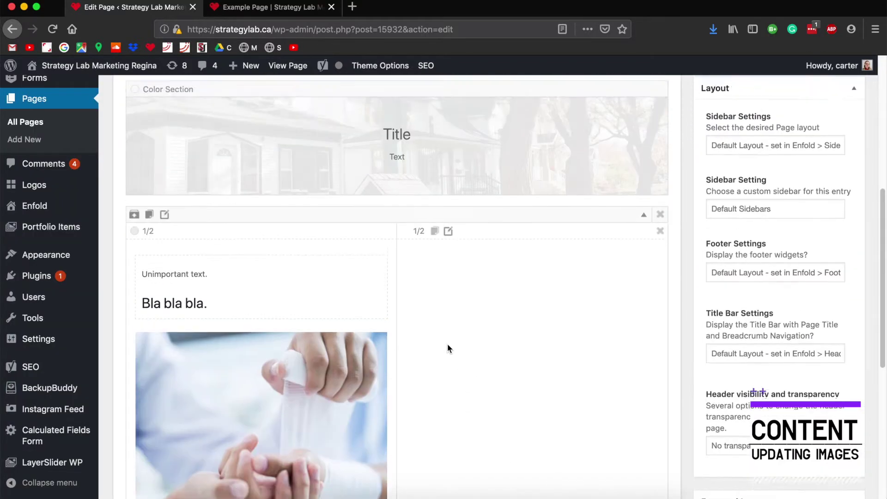
scroll(446, 344, "up", 6)
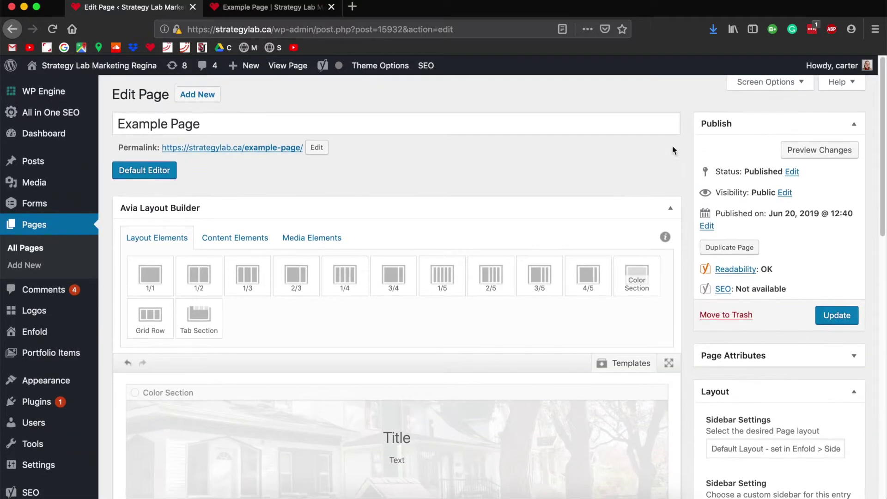
scroll(325, 208, "down", 10)
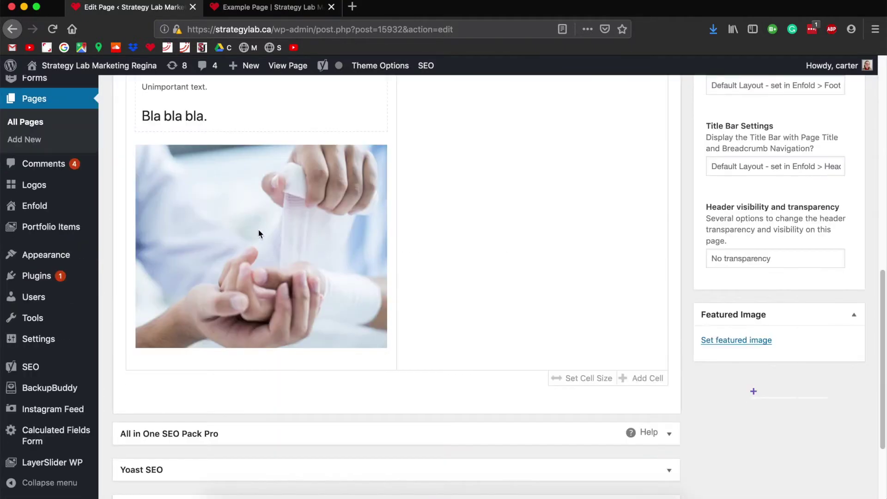
scroll(256, 231, "up", 5)
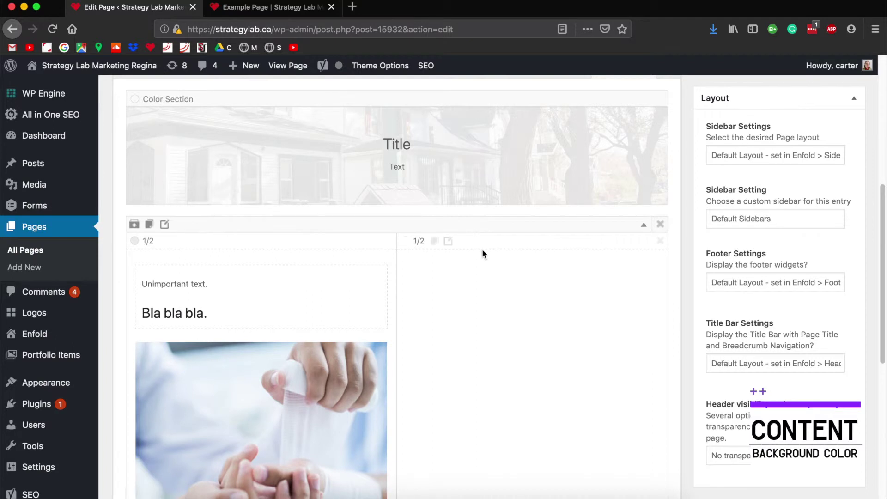
left_click(271, 6)
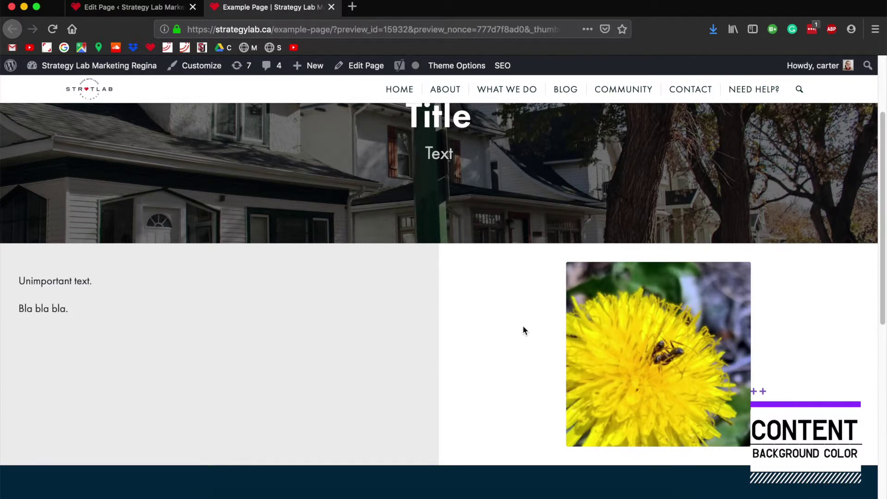
left_click(140, 9)
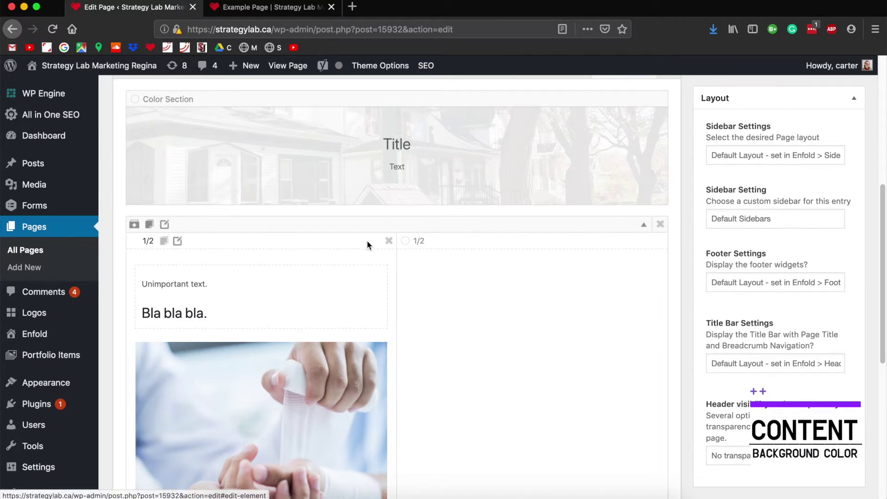
Step: Set the first 1/2 grid cell's custom background color to pink (#d65799) and save the cell
left_click(177, 242)
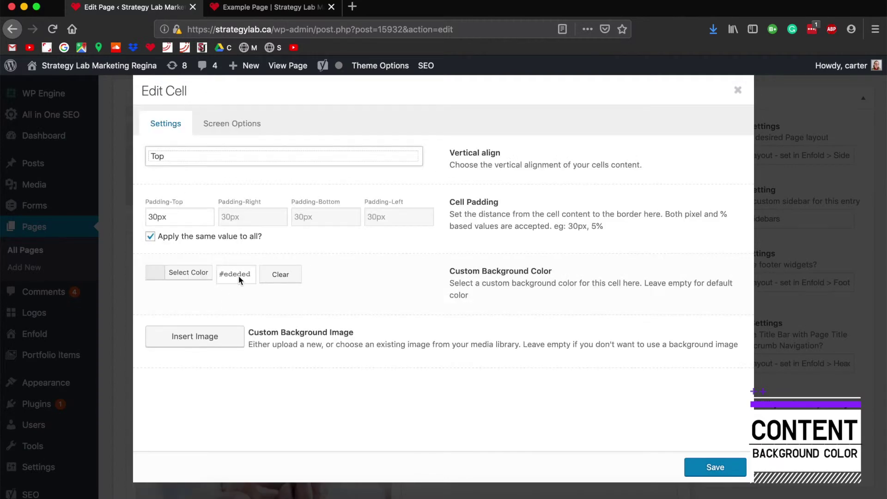
left_click(231, 275)
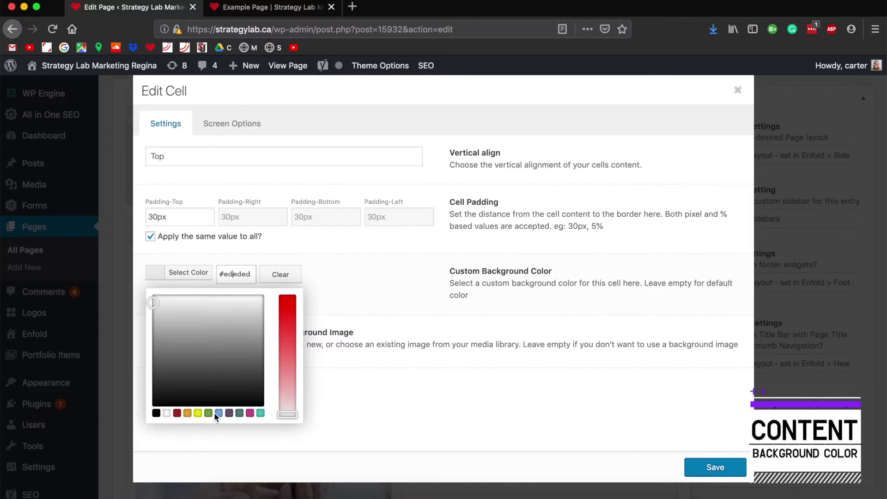
left_click(260, 413)
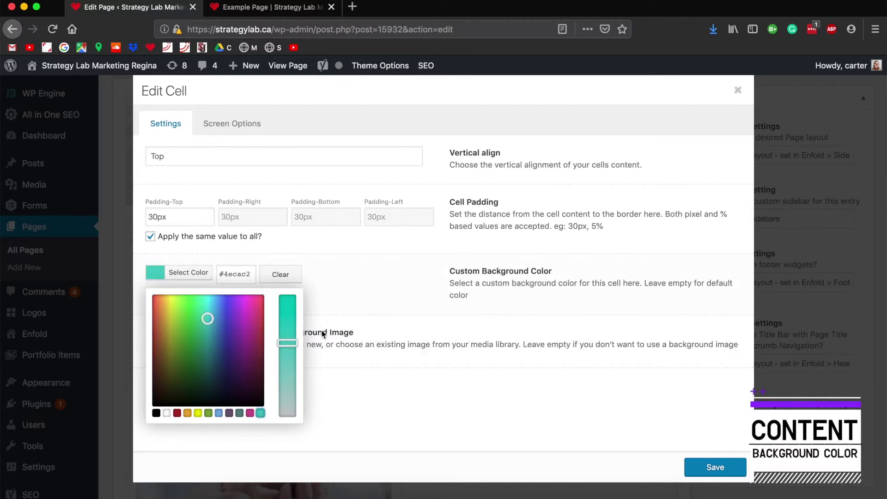
left_click(250, 413)
left_click(582, 345)
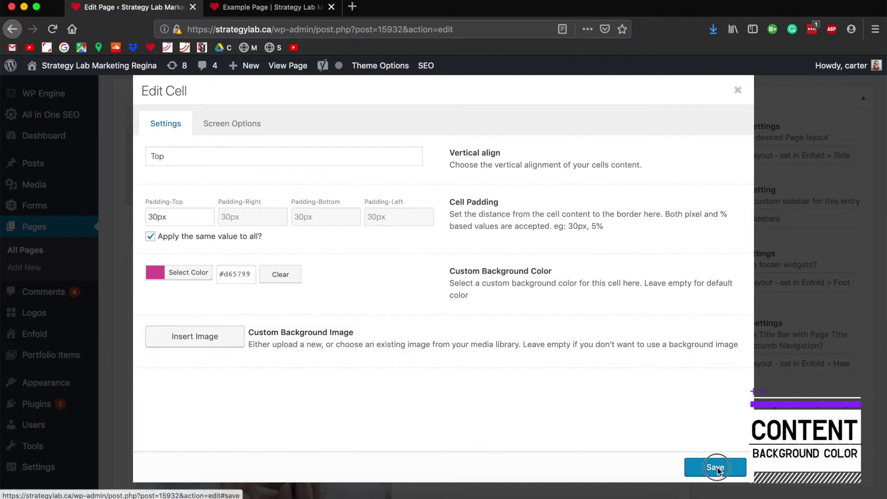
left_click(713, 464)
Step: Preview the page changes and review the header and the grid row's text, image and background
scroll(628, 251, "down", 2)
scroll(627, 250, "up", 8)
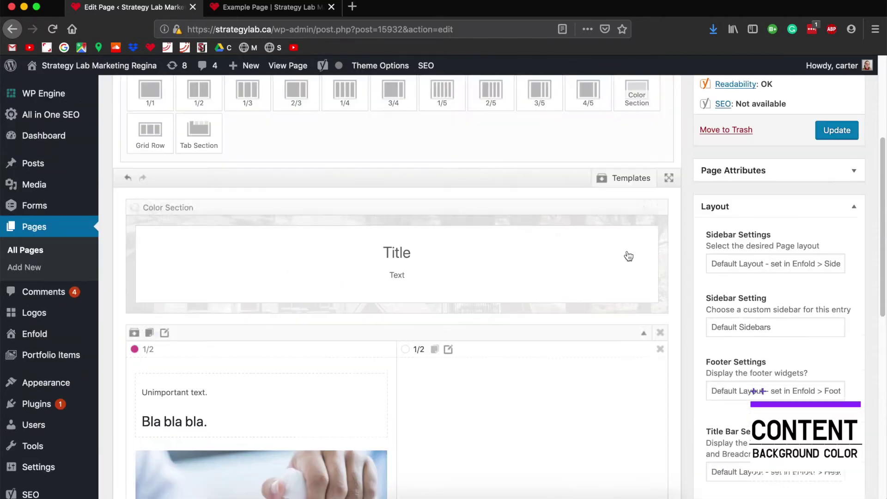
left_click(803, 153)
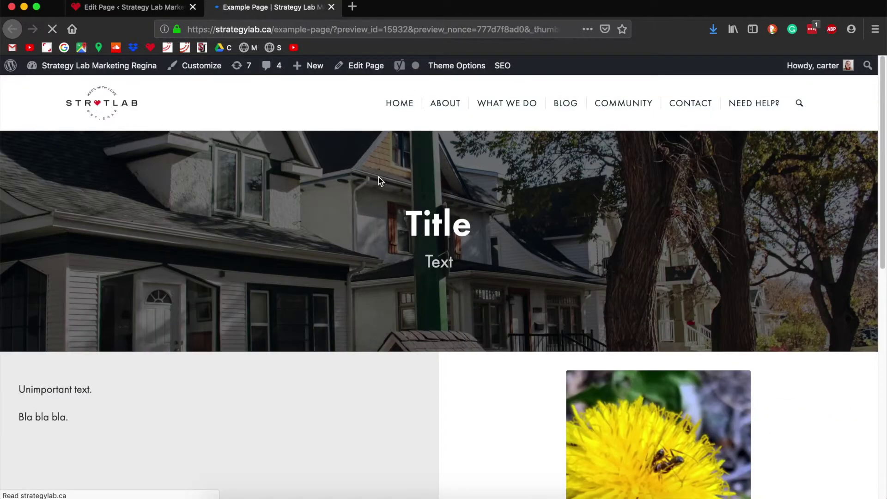
scroll(379, 174, "down", 7)
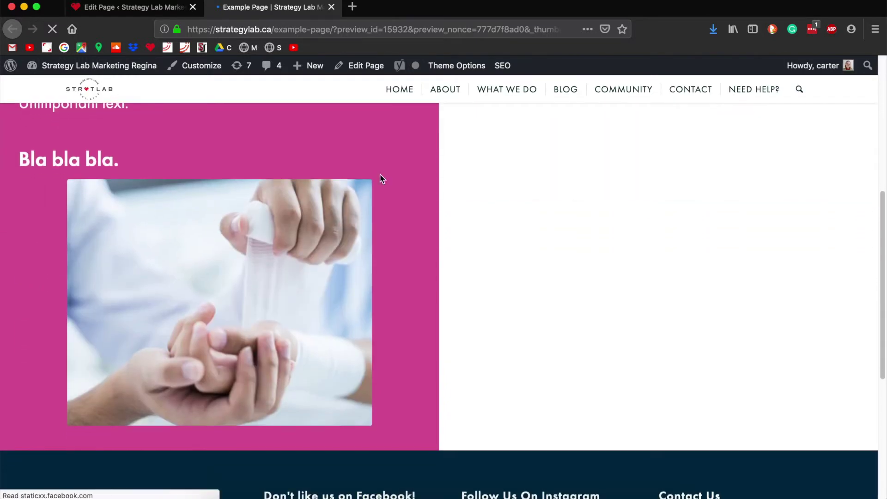
scroll(381, 179, "up", 5)
scroll(381, 179, "up", 3)
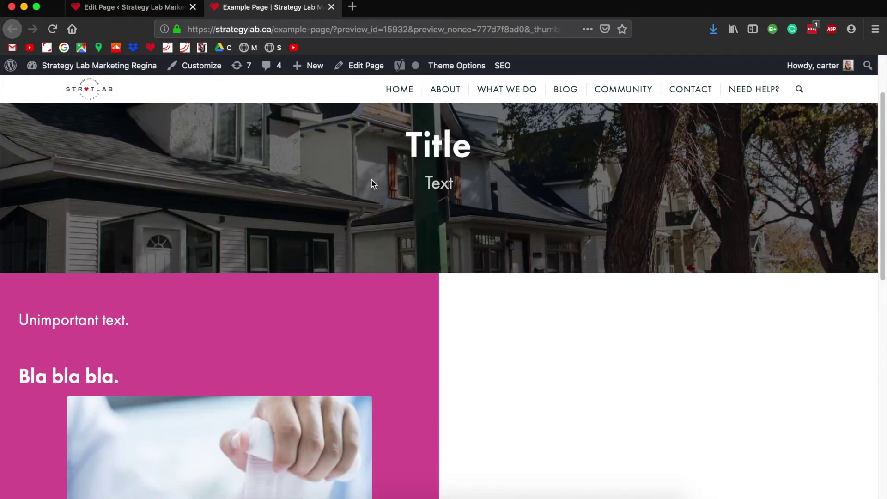
scroll(371, 179, "up", 2)
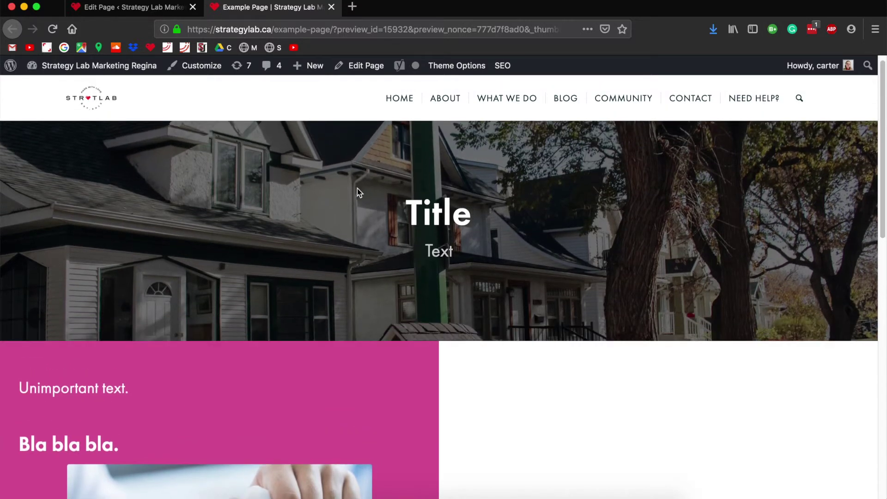
Step: Test the bandaging photo's lightbox in the page preview and close the enlarged image
scroll(357, 188, "down", 2)
scroll(334, 207, "down", 8)
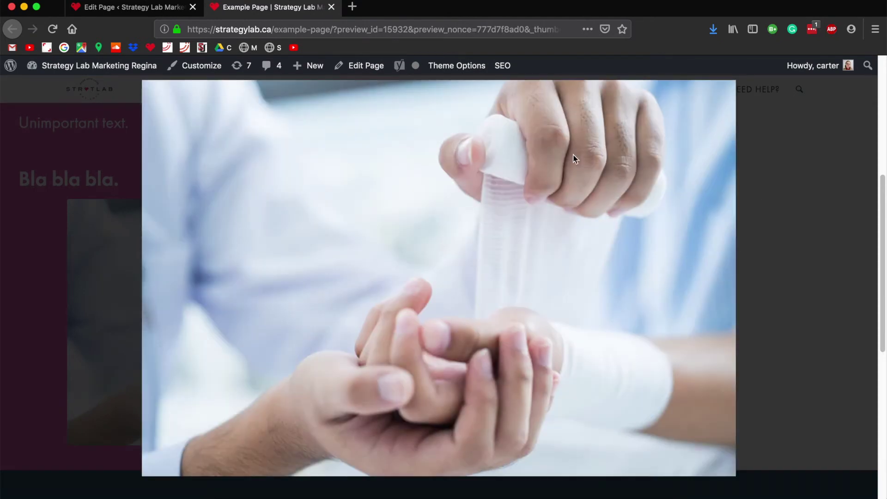
left_click(820, 272)
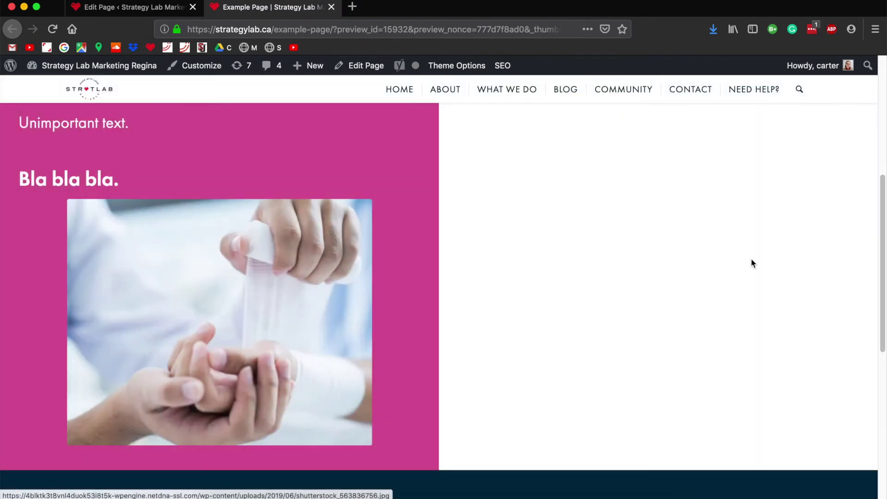
Step: Enlarge the bandaging photo again, close it, review the previewed page up to its header, and return to the page editor
left_click(264, 262)
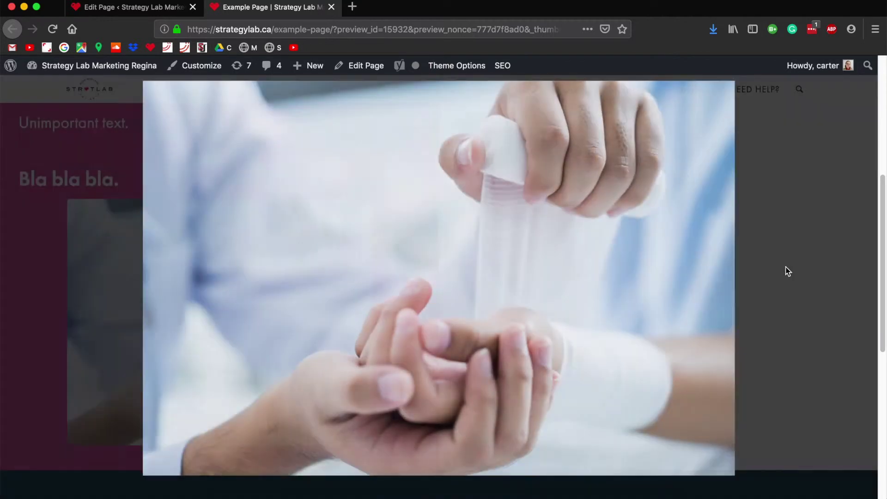
left_click(785, 272)
scroll(694, 276, "up", 1)
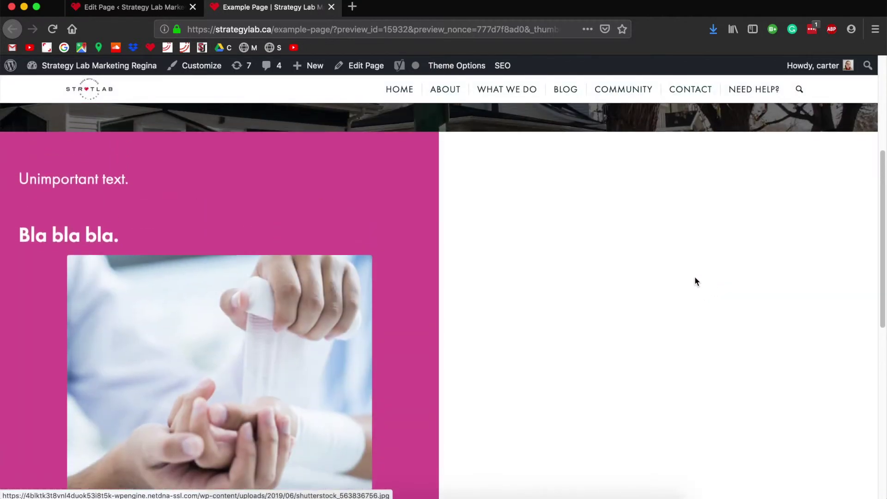
scroll(695, 278, "up", 4)
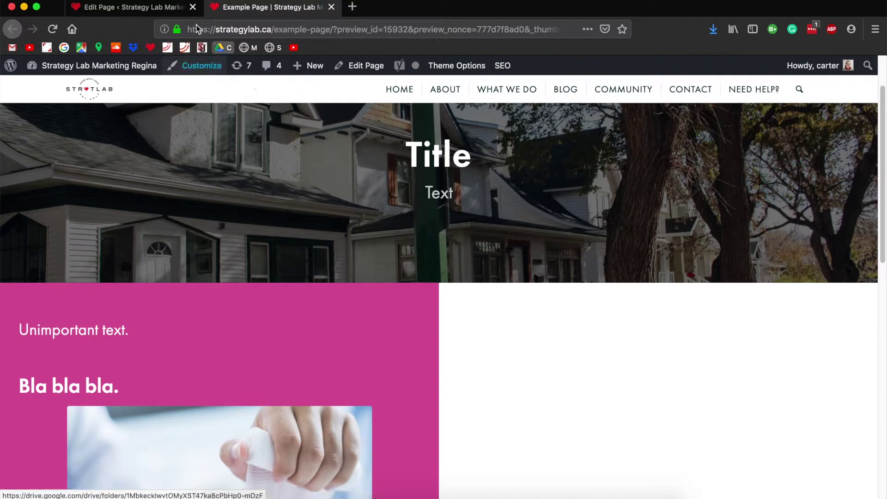
left_click(183, 7)
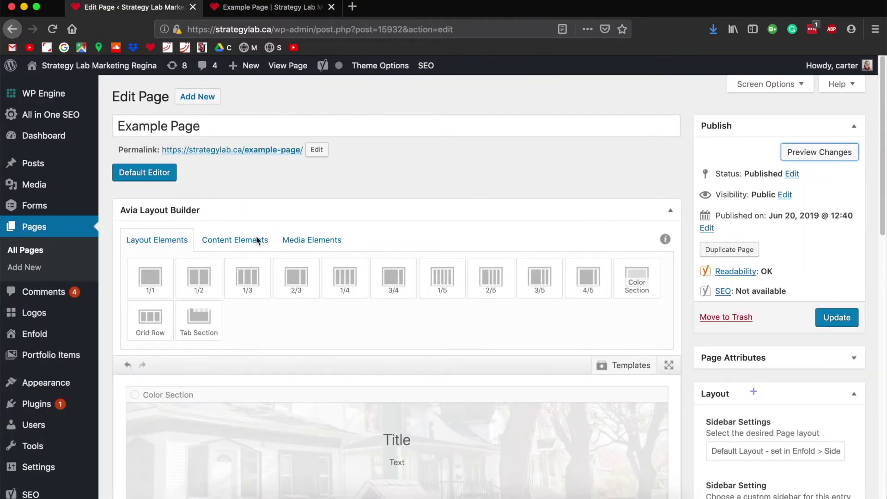
Step: Add a Button content element to the grid row's empty second 1/2 cell
scroll(211, 273, "down", 5)
scroll(212, 272, "up", 3)
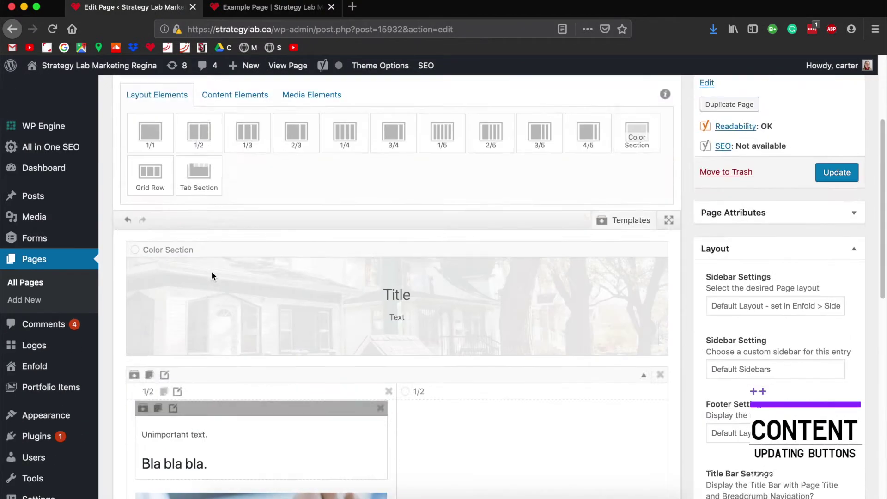
scroll(211, 272, "up", 3)
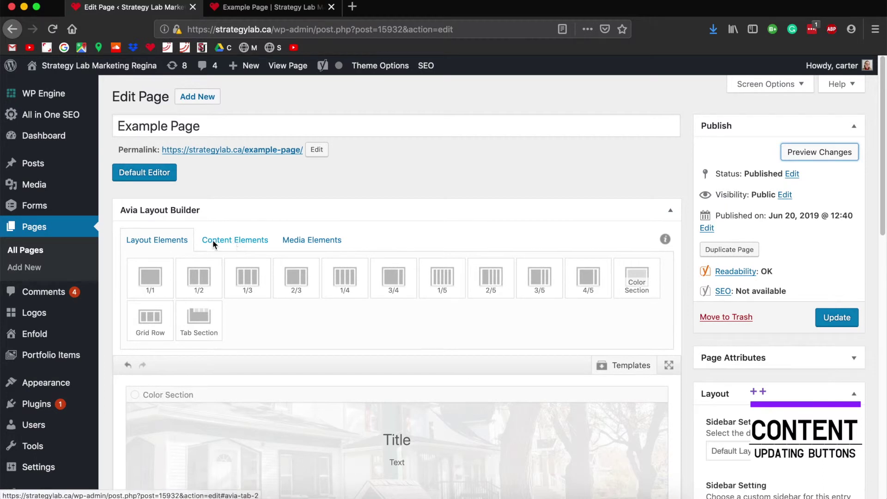
left_click(233, 239)
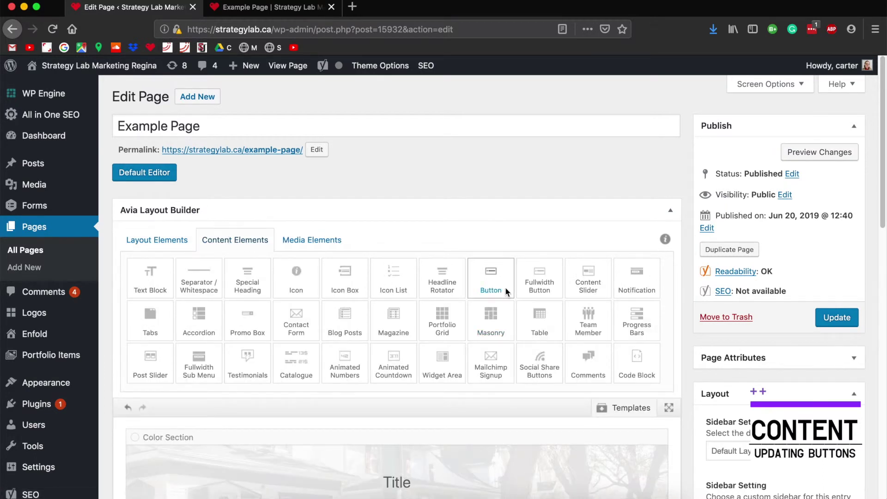
left_click_drag(488, 276, 521, 259)
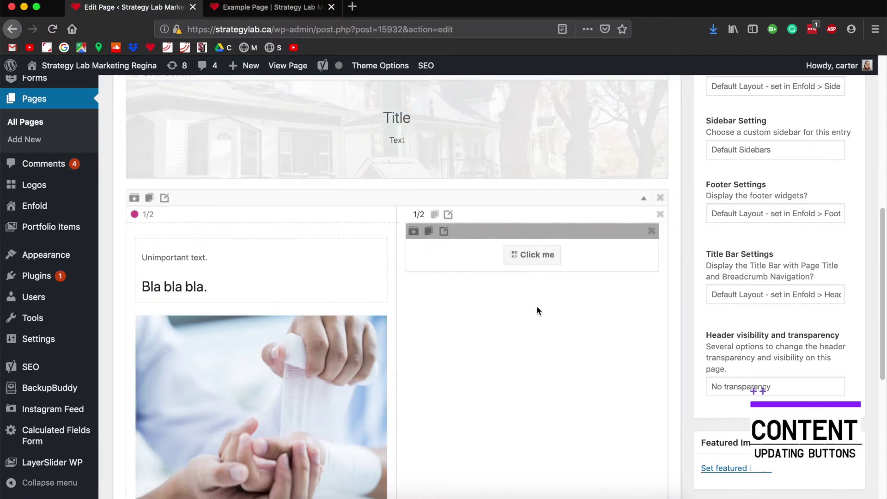
Step: Set the new button's label to "Button" and its size to Large
left_click(546, 255)
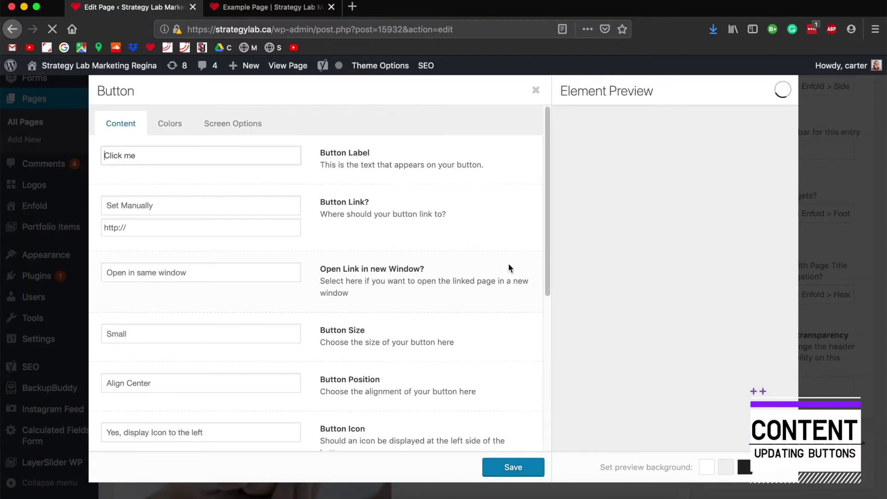
left_click_drag(143, 165, 103, 155)
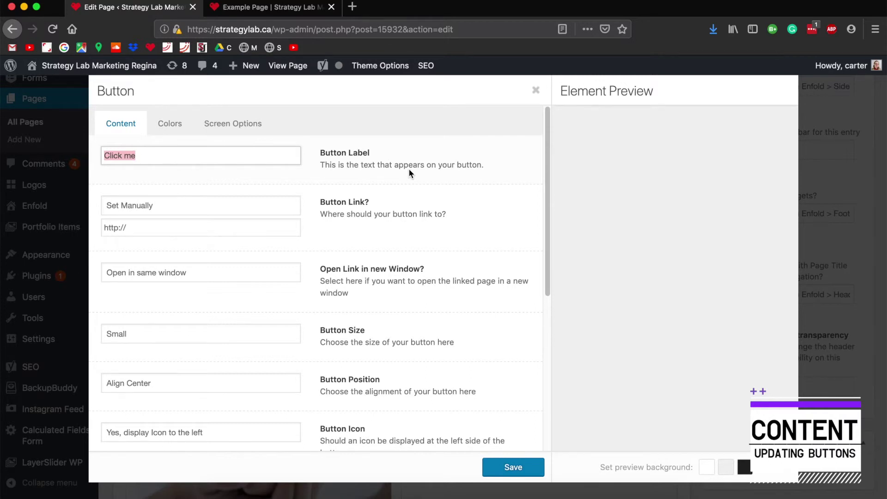
type("Button")
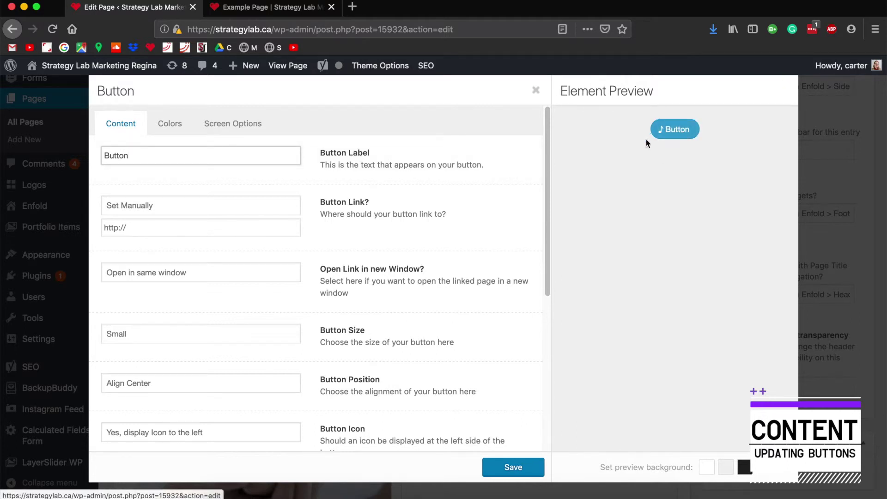
scroll(428, 163, "down", 1)
scroll(429, 162, "down", 2)
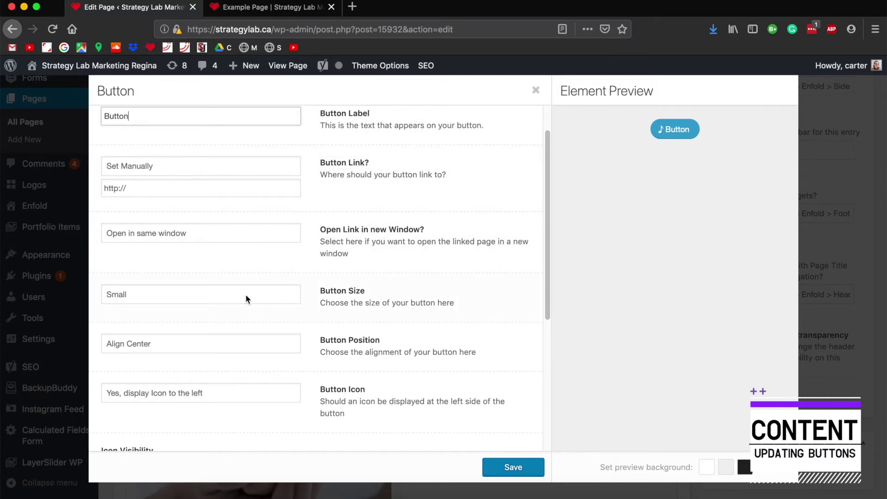
left_click(211, 294)
left_click(186, 316)
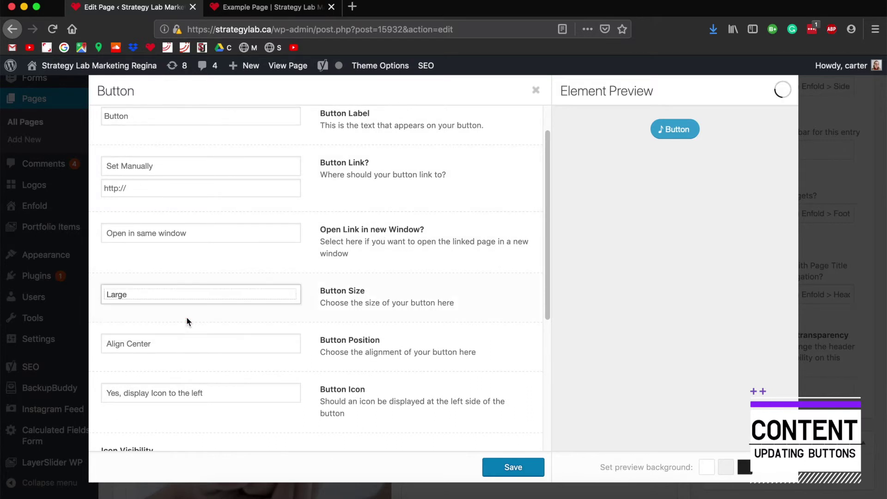
Step: Give the button a right-pointing chevron icon, displayed to the right of the label and only on hover
scroll(322, 259, "up", 1)
scroll(323, 256, "down", 5)
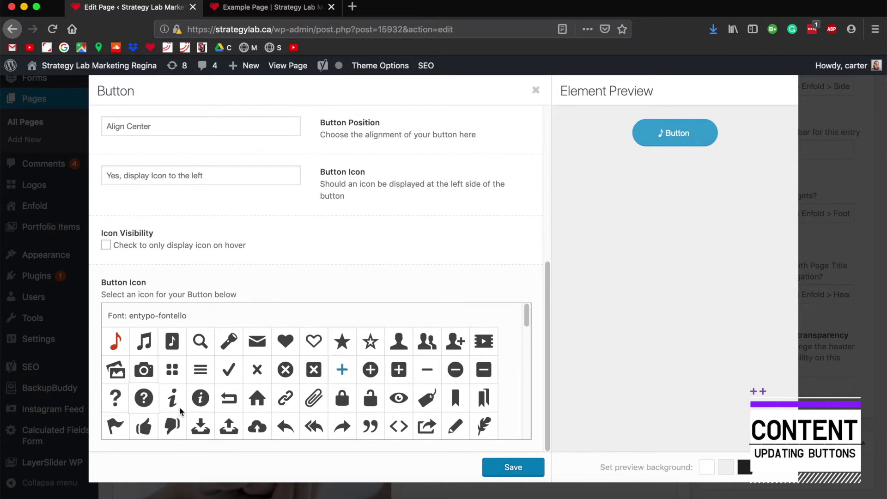
scroll(257, 393, "down", 5)
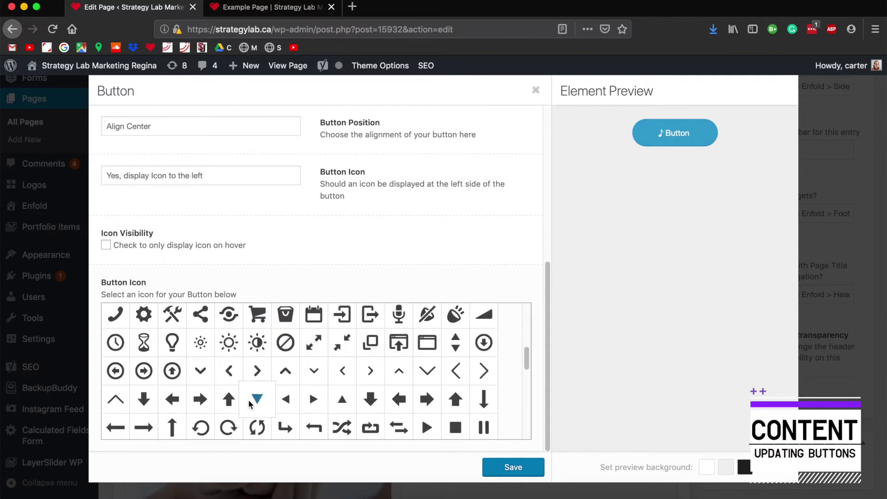
left_click(257, 368)
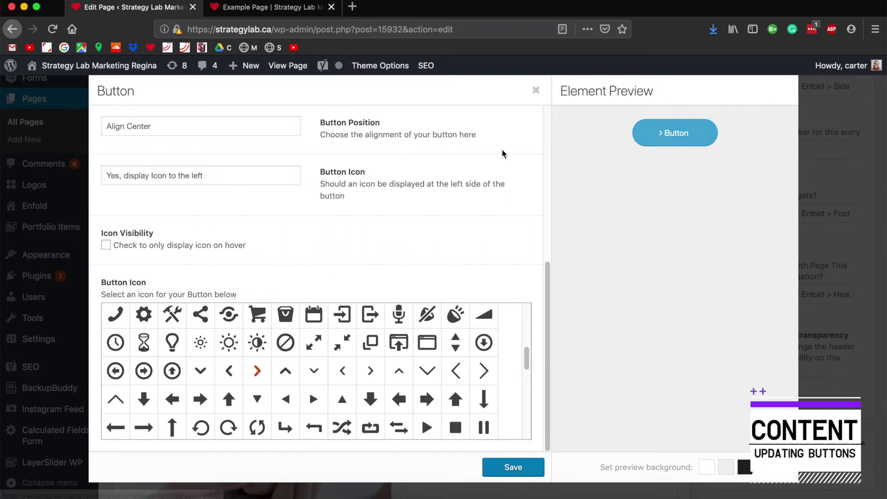
left_click(207, 176)
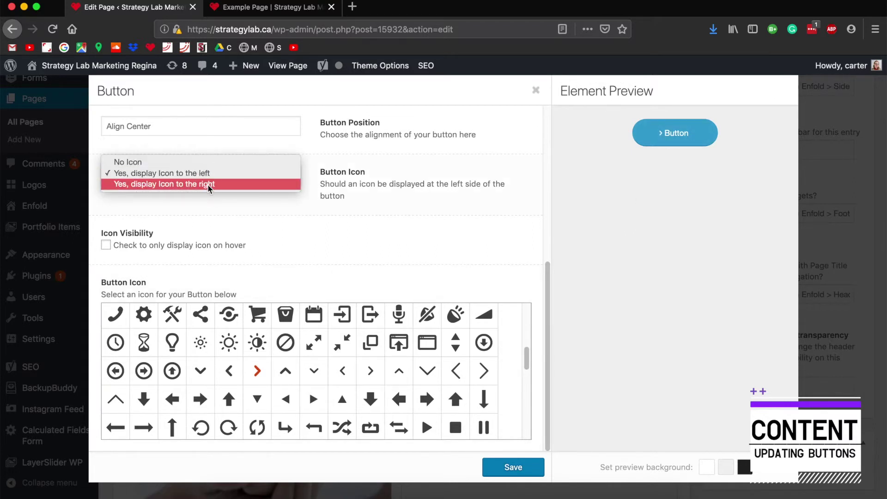
left_click(208, 183)
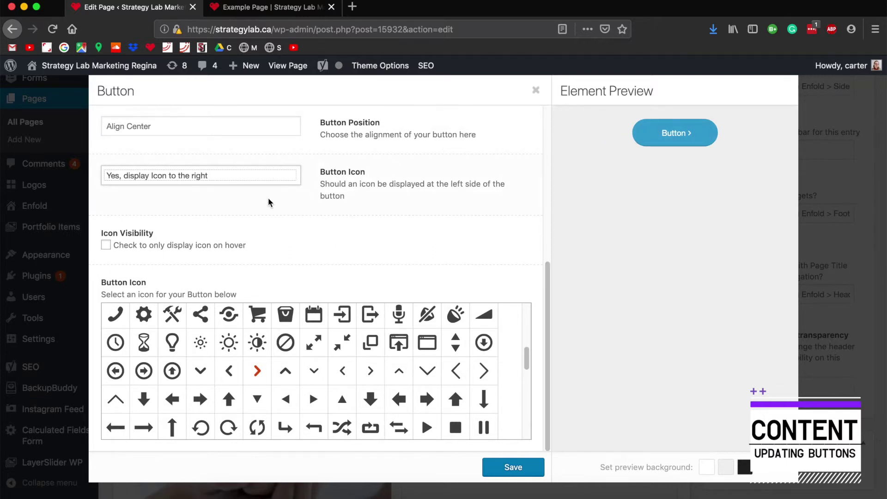
left_click(106, 246)
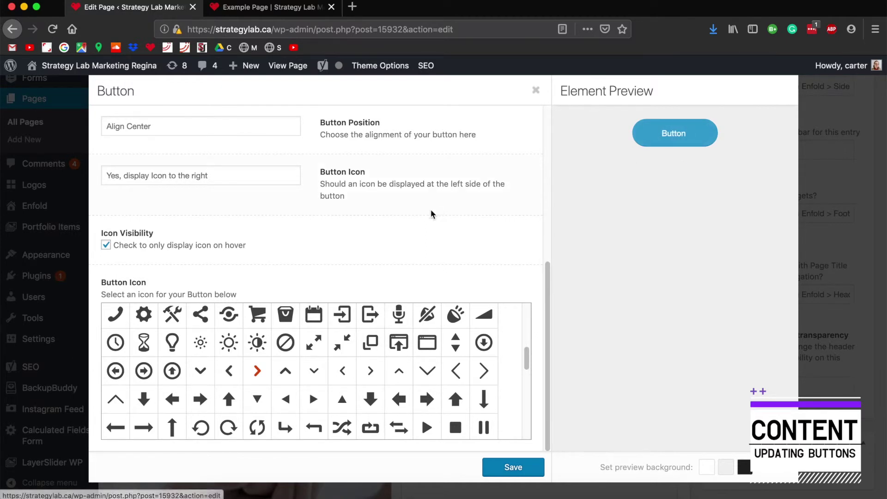
Step: Try the Dark Transparent color on the button
scroll(431, 213, "up", 10)
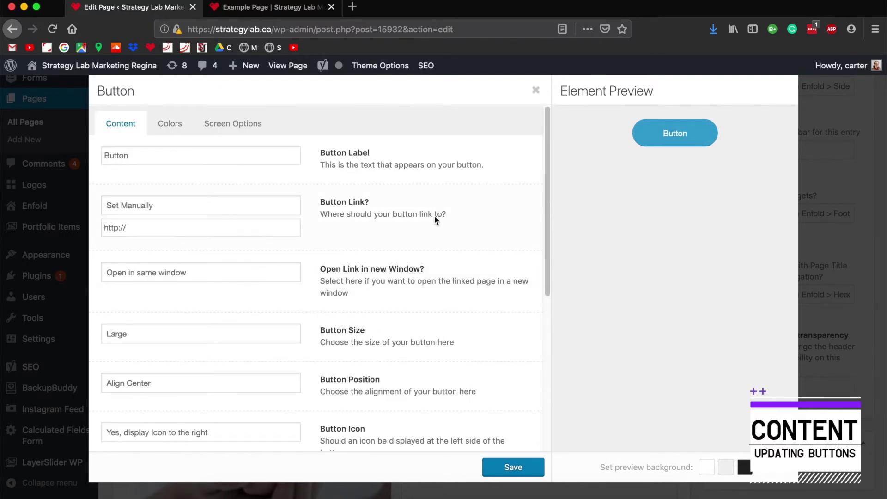
left_click(162, 123)
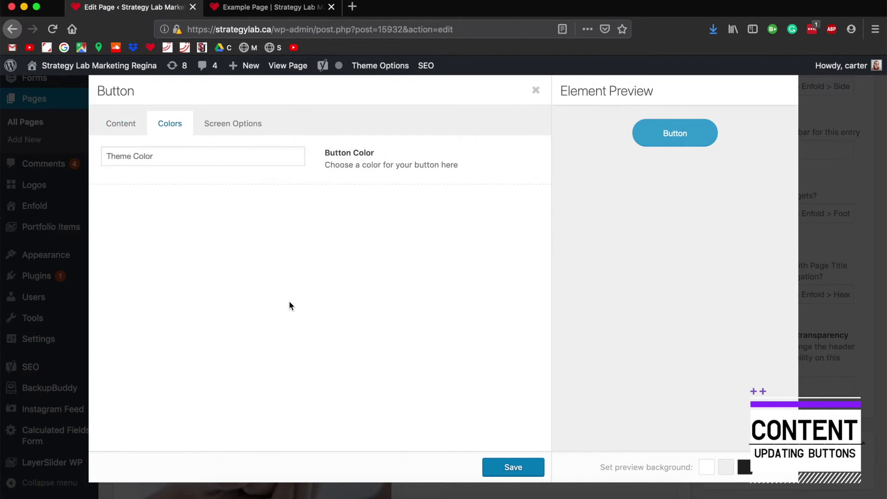
left_click(138, 155)
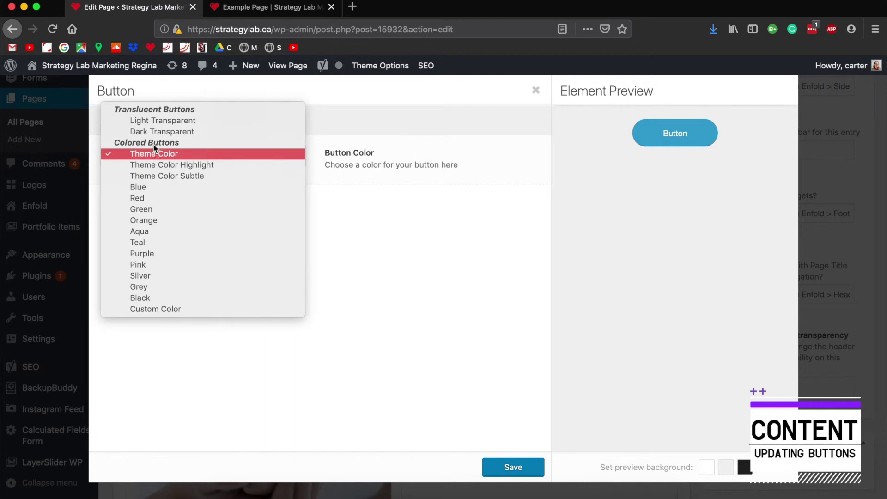
left_click(158, 131)
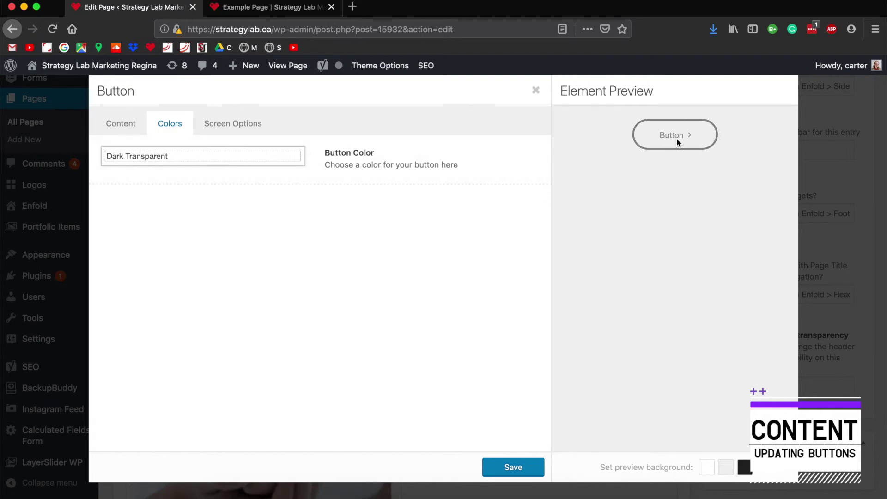
Step: Switch the button to Custom Color with a pink #d65799 background and a yellow #eeee22 font
left_click(283, 156)
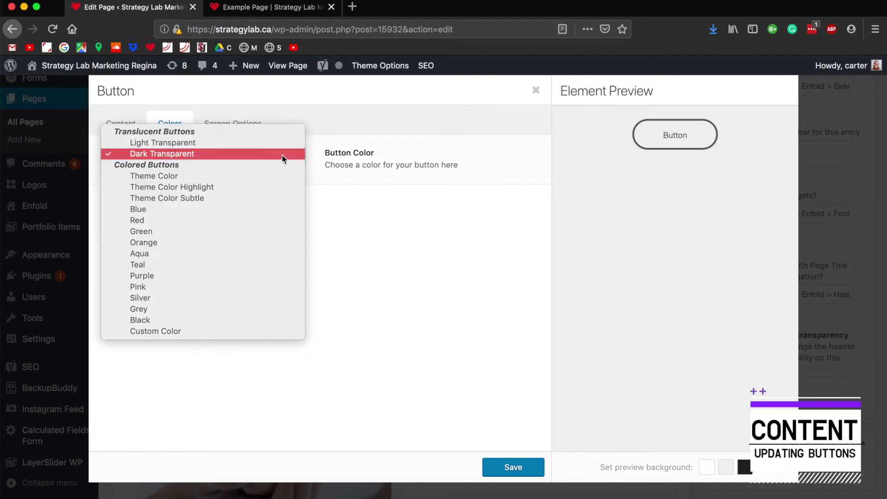
left_click(181, 332)
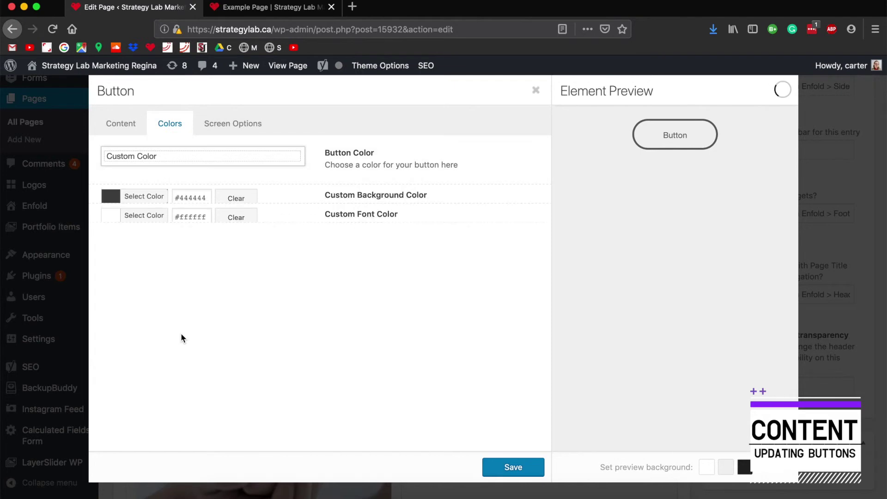
left_click(193, 205)
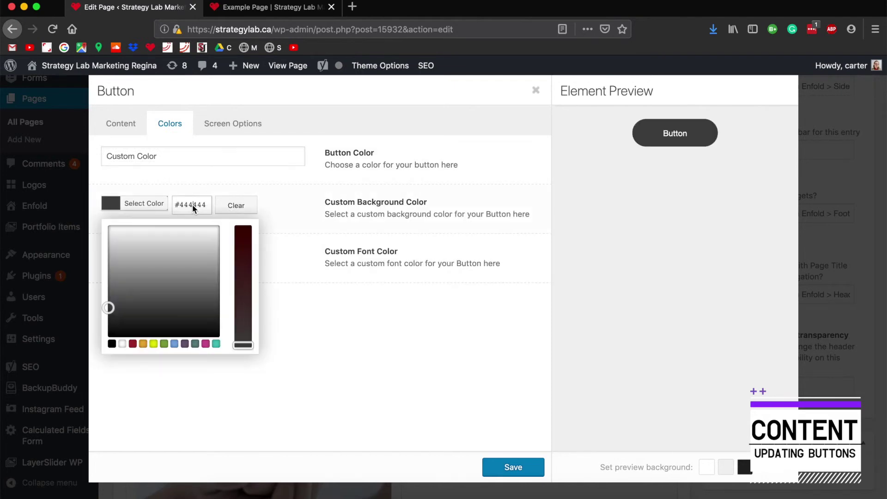
left_click(206, 344)
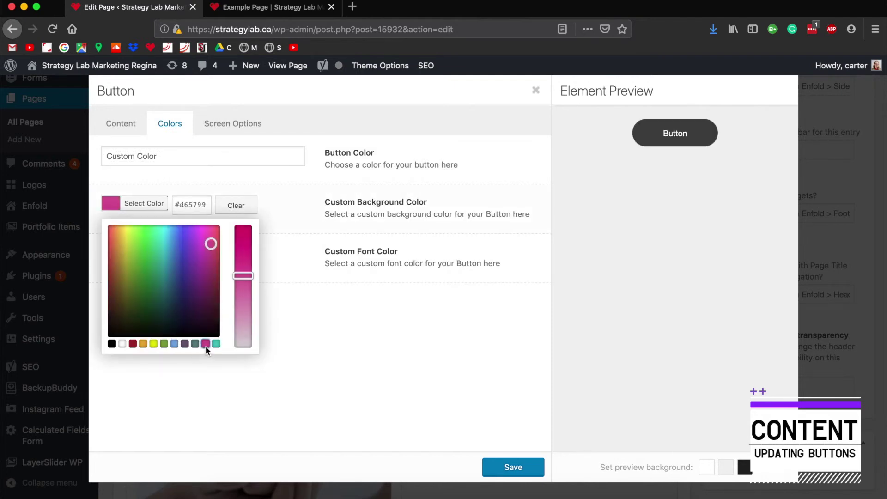
left_click(314, 311)
left_click(200, 254)
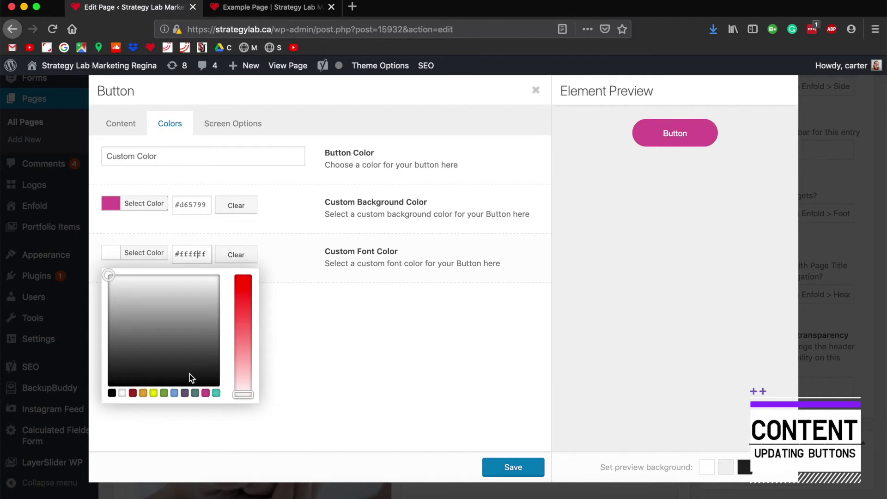
left_click(153, 393)
left_click(370, 318)
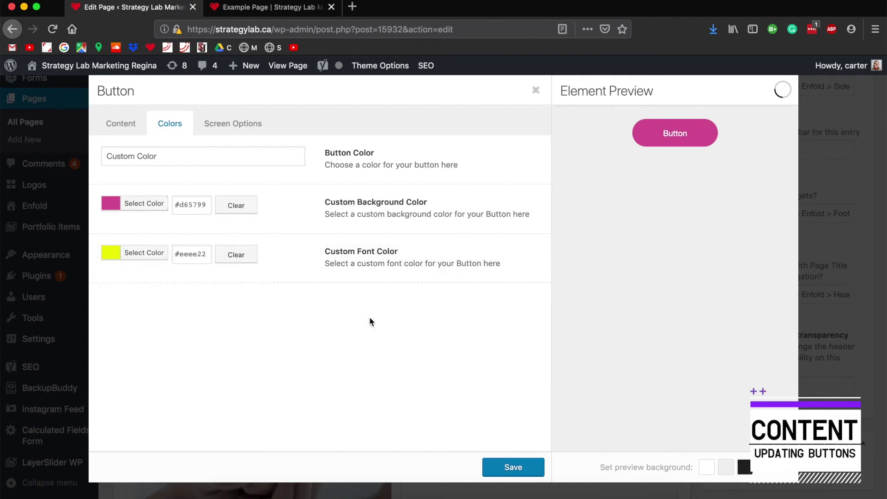
Step: Try the Page option for the button's link, browse the available pages, and return the link to Set Manually
left_click(124, 123)
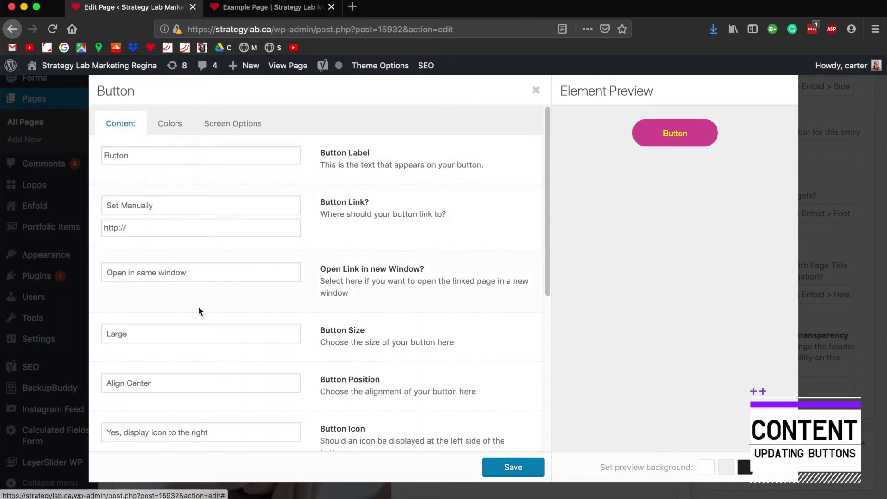
left_click(145, 211)
left_click(380, 198)
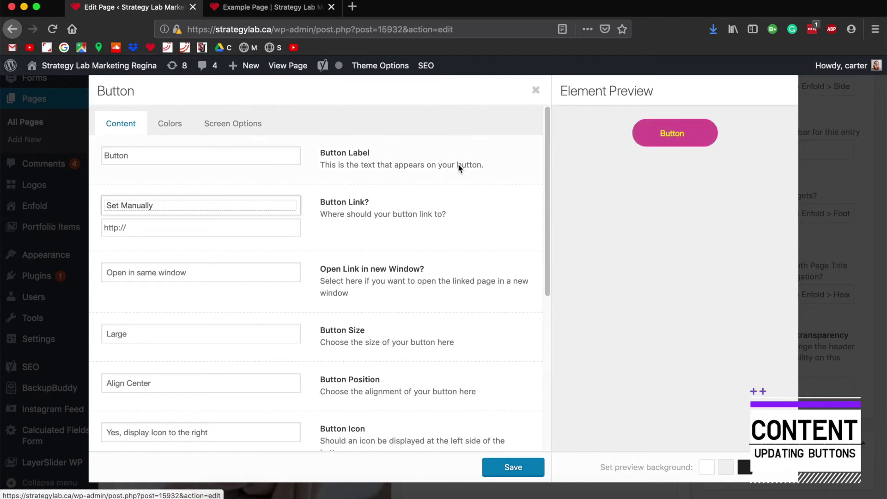
left_click(112, 207)
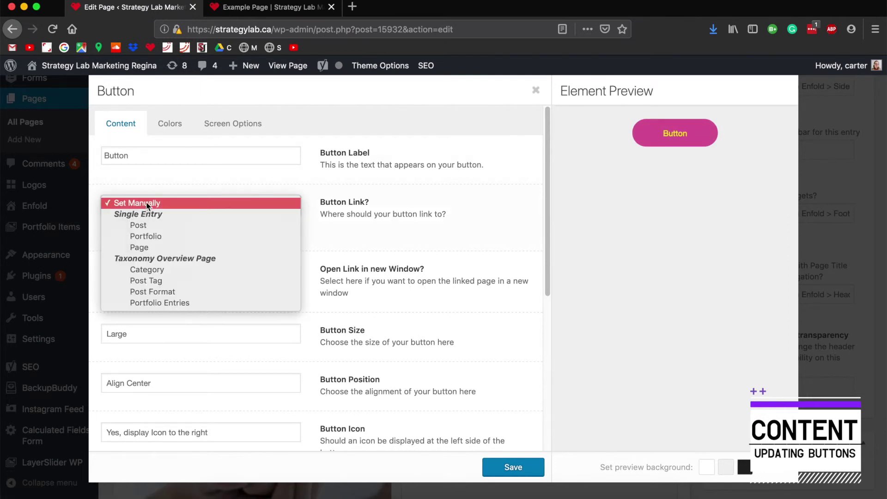
left_click(148, 247)
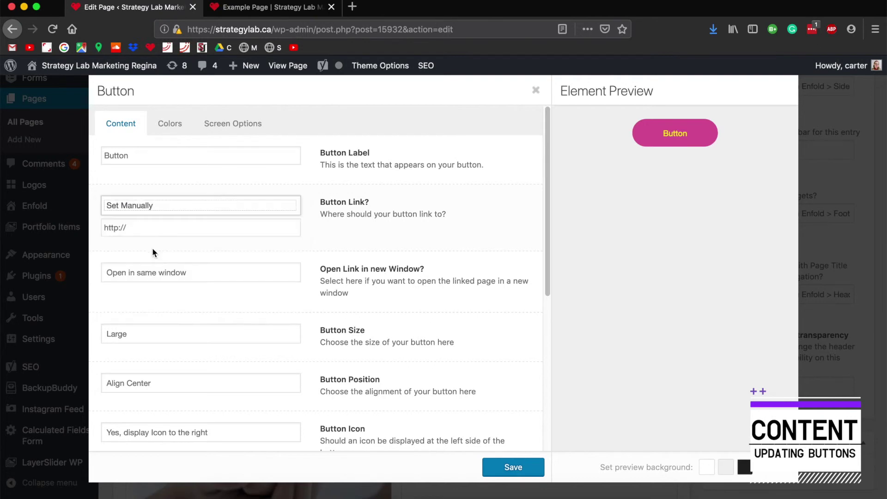
left_click(153, 228)
scroll(186, 351, "down", 15)
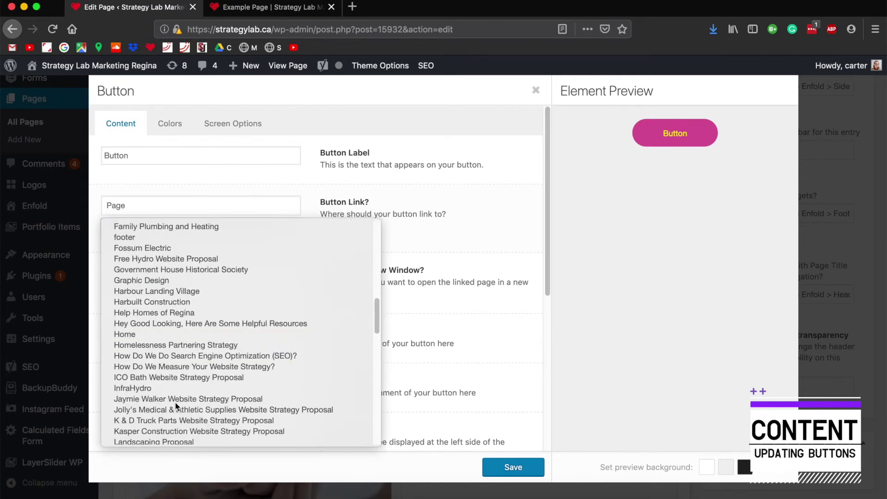
scroll(178, 394, "down", 8)
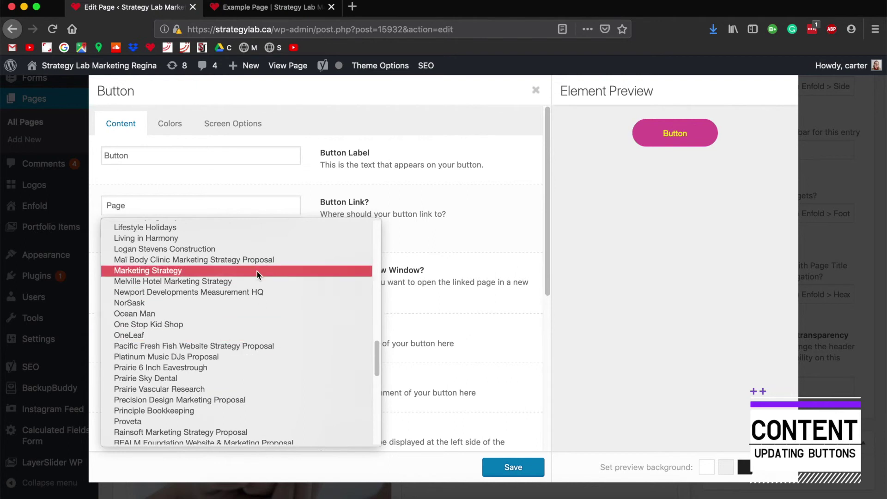
left_click(297, 183)
left_click(278, 200)
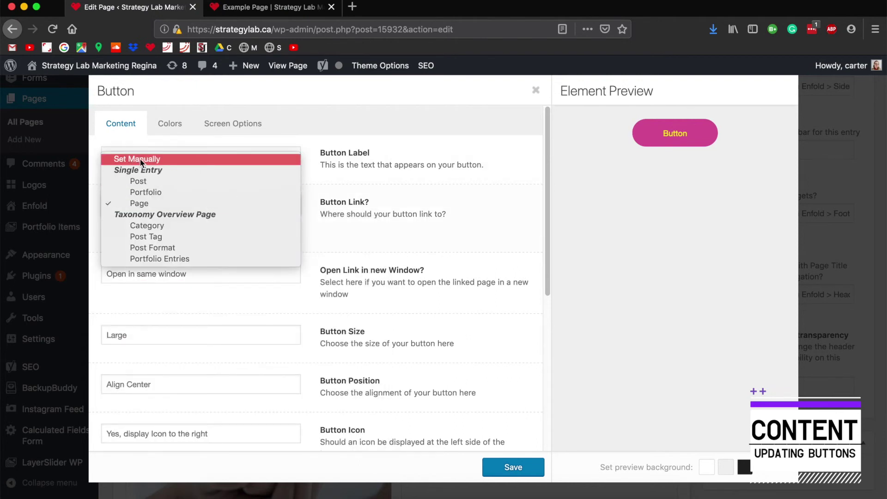
left_click(153, 161)
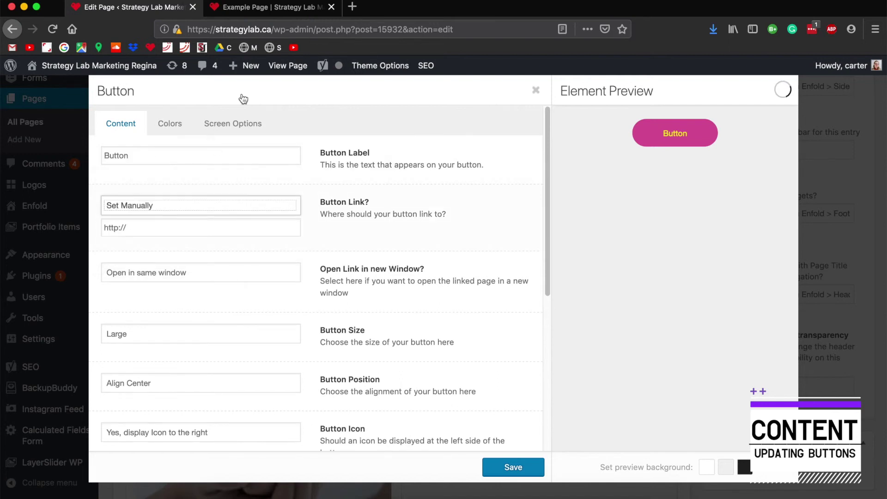
Step: Save the button settings and open the Media Library in a separate browser tab
left_click(354, 7)
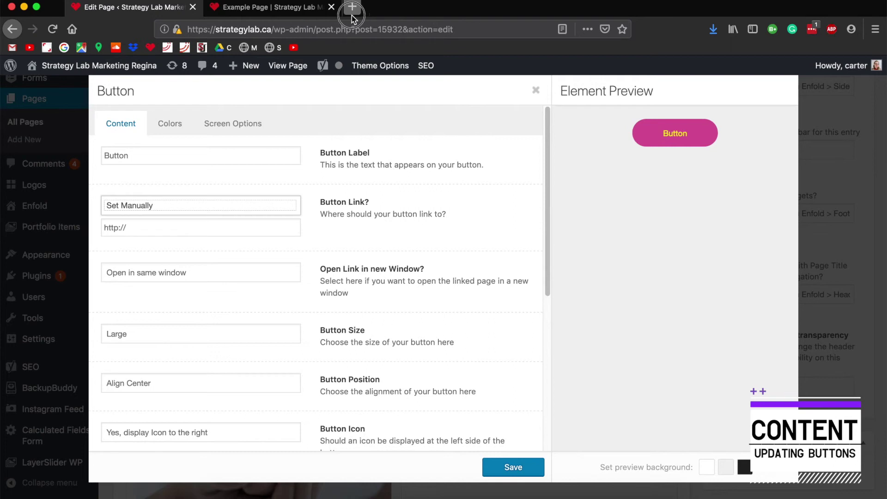
left_click(515, 466)
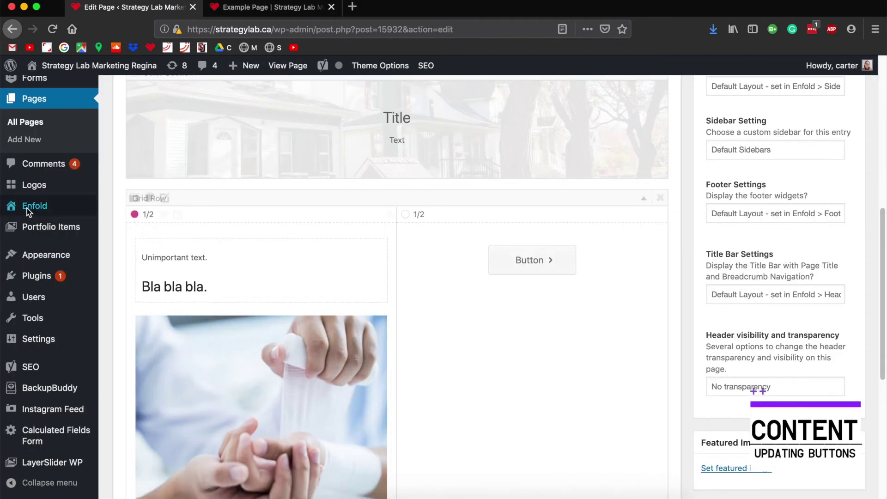
mouse_move(25, 228)
scroll(25, 228, "up", 6)
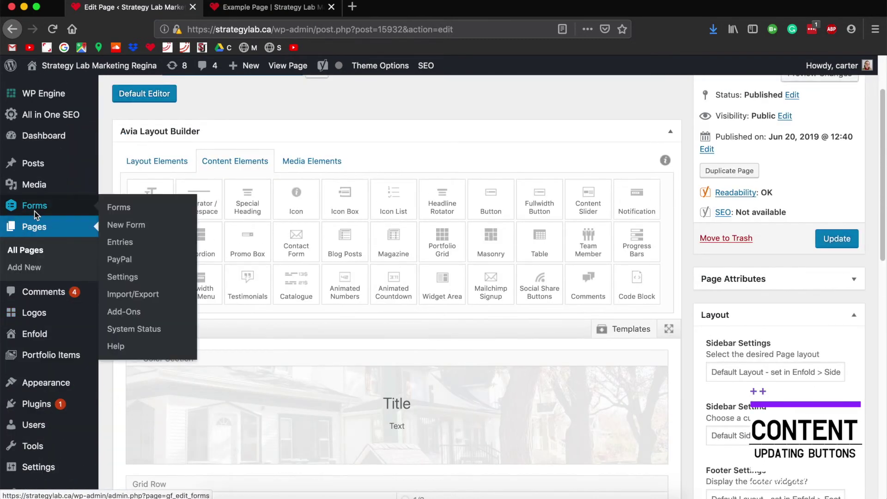
middle_click(33, 187)
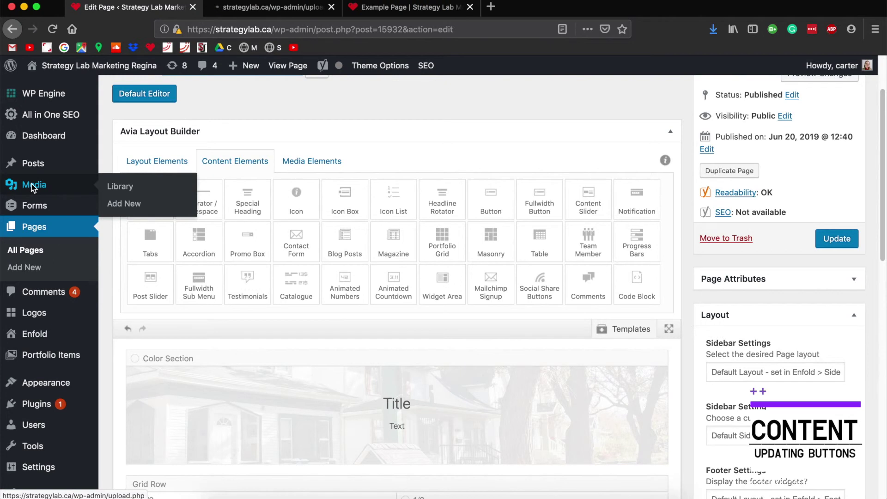
left_click(284, 7)
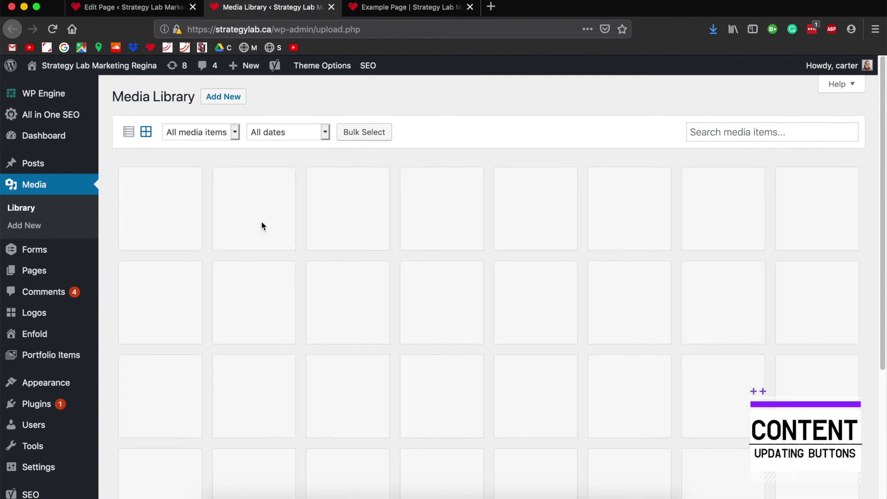
Step: Open the quill.png image's attachment details in the Media Library and copy its file link
scroll(690, 281, "down", 1)
scroll(690, 276, "down", 13)
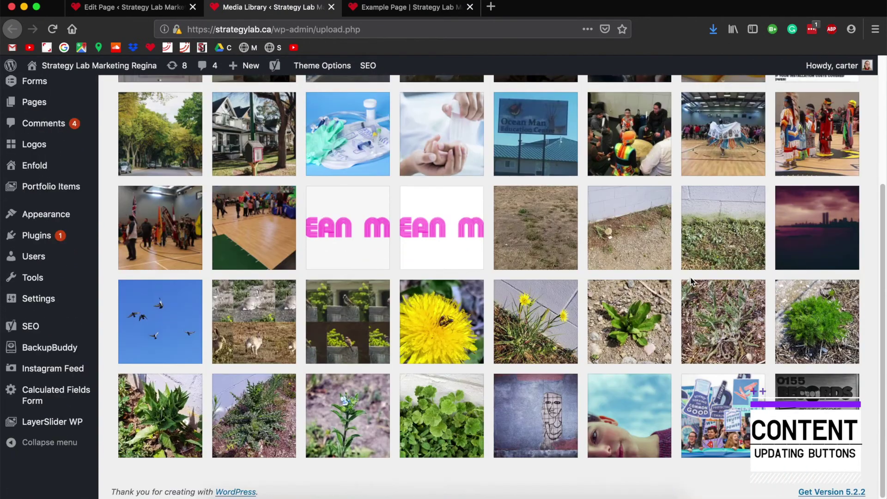
scroll(515, 275, "down", 1)
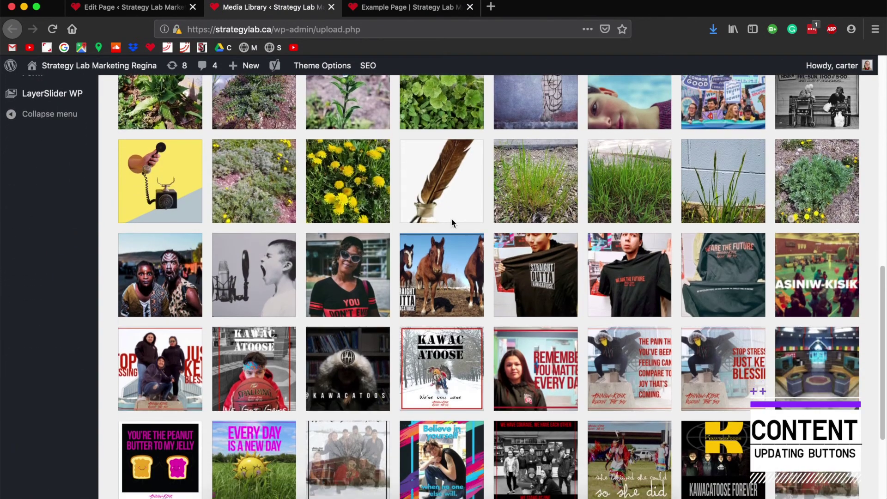
scroll(419, 190, "down", 6)
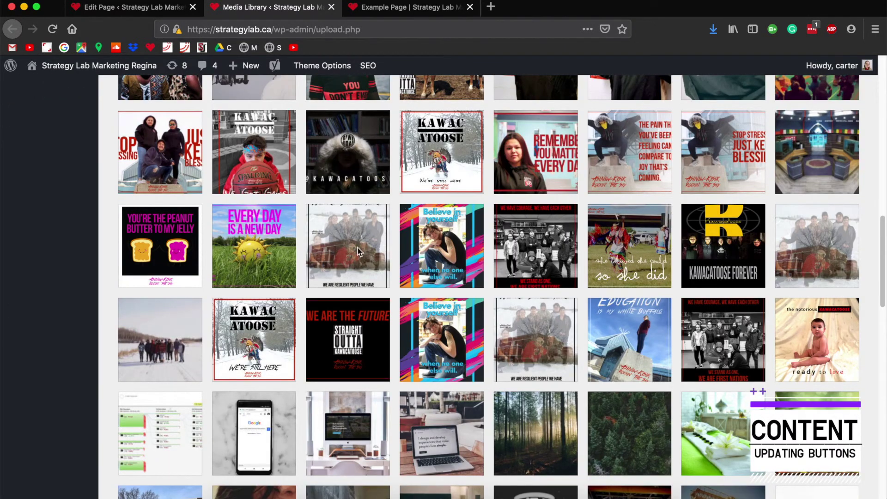
scroll(358, 252, "up", 6)
left_click(451, 154)
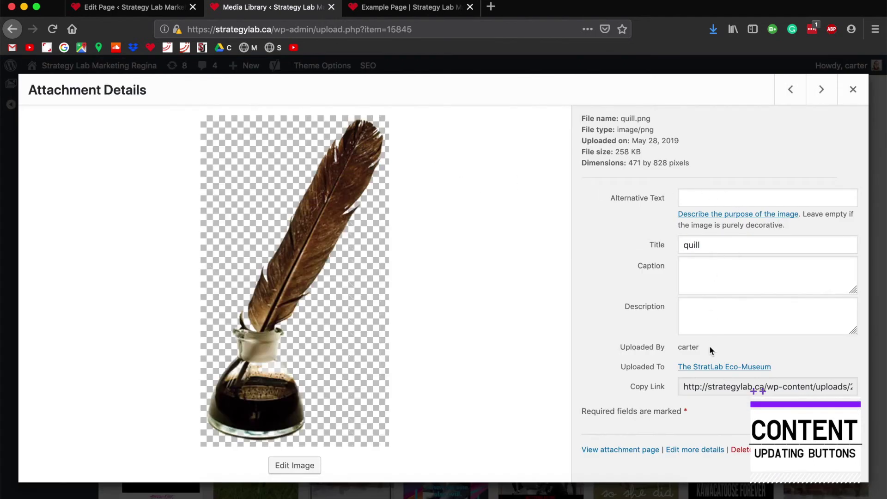
left_click(648, 387)
right_click(721, 390)
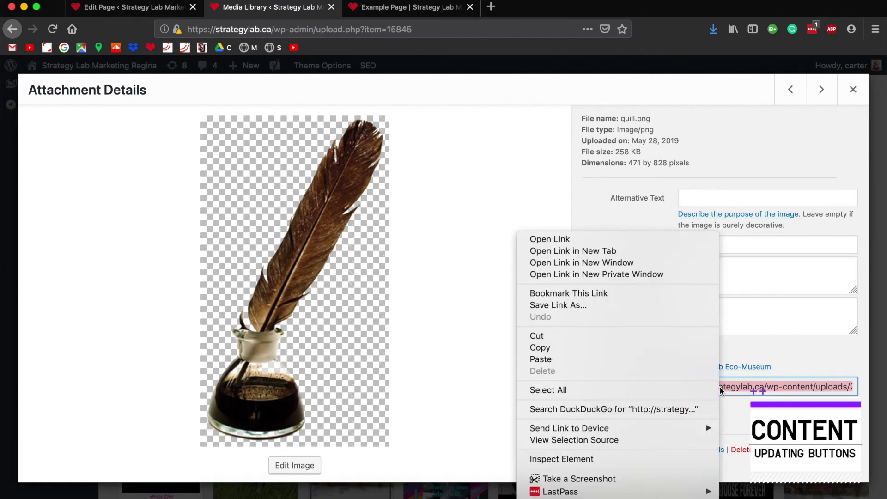
left_click(540, 348)
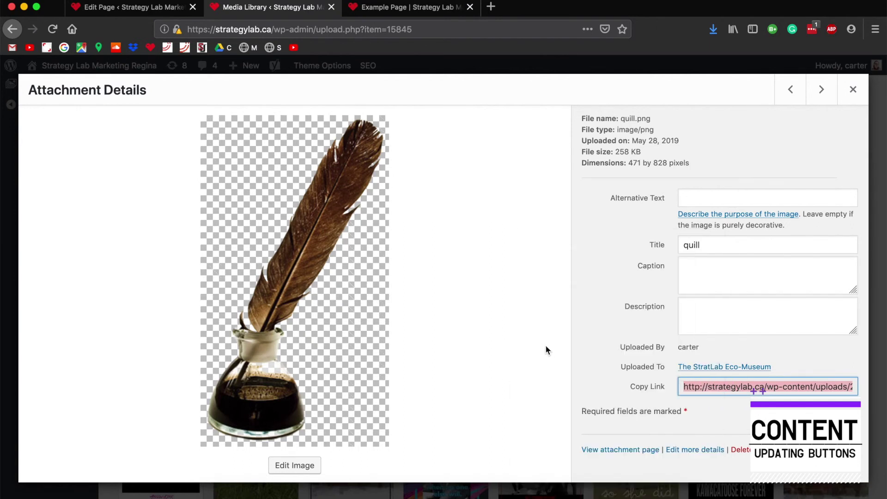
Step: Reopen the button element on the page being edited and replace its manual link with the copied quill.png URL
left_click(148, 9)
scroll(484, 225, "down", 5)
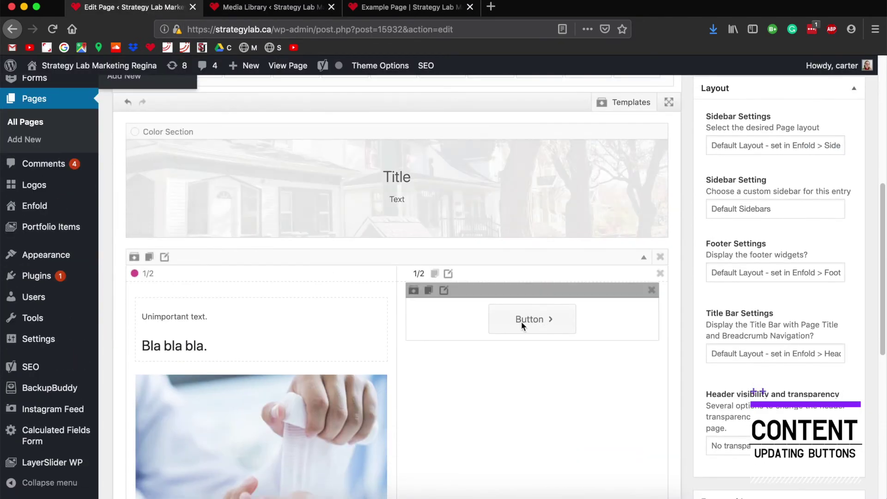
left_click(520, 319)
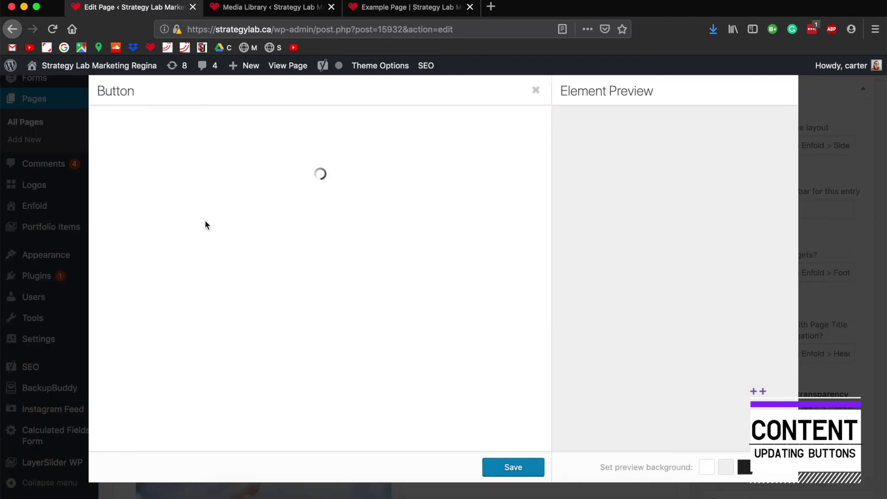
left_click(151, 237)
left_click_drag(134, 224, 100, 224)
key("BackSpace")
key("super+v")
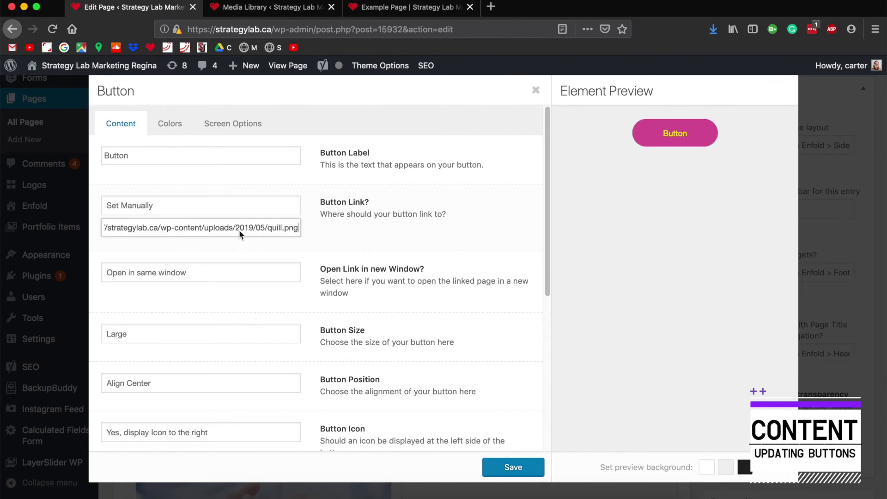
left_click_drag(249, 229, 149, 228)
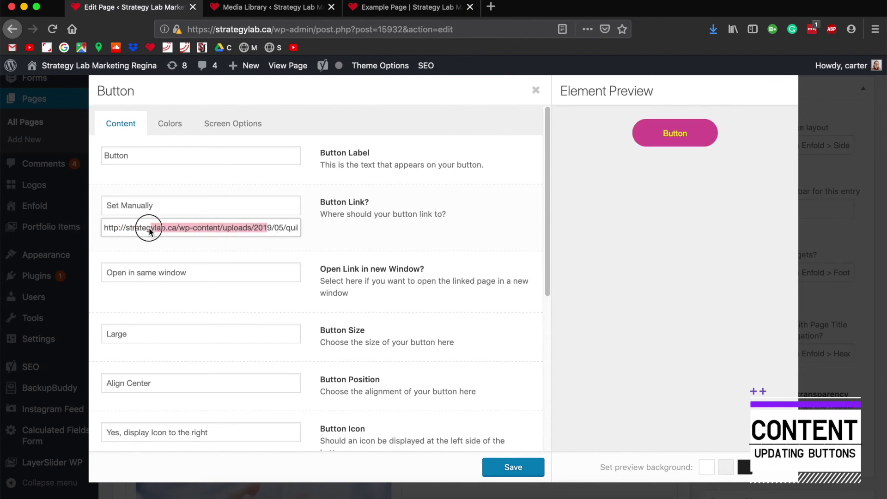
left_click(151, 229)
Step: Set the button's link to open in a new window and save the button
left_click(156, 275)
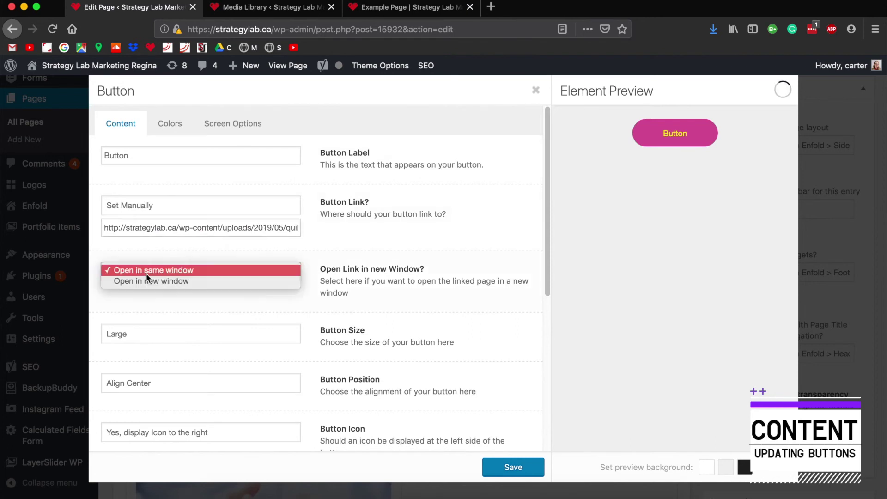
left_click(154, 286)
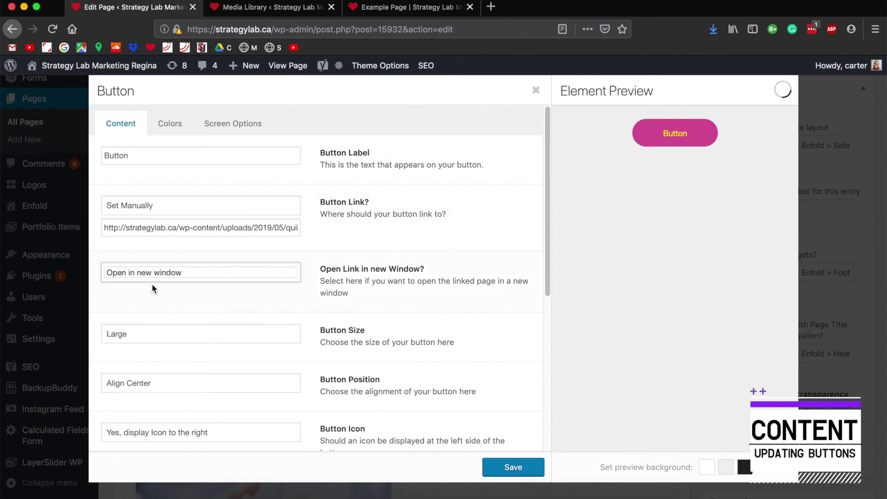
left_click(157, 275)
left_click(153, 260)
left_click(143, 275)
left_click(152, 282)
left_click(521, 470)
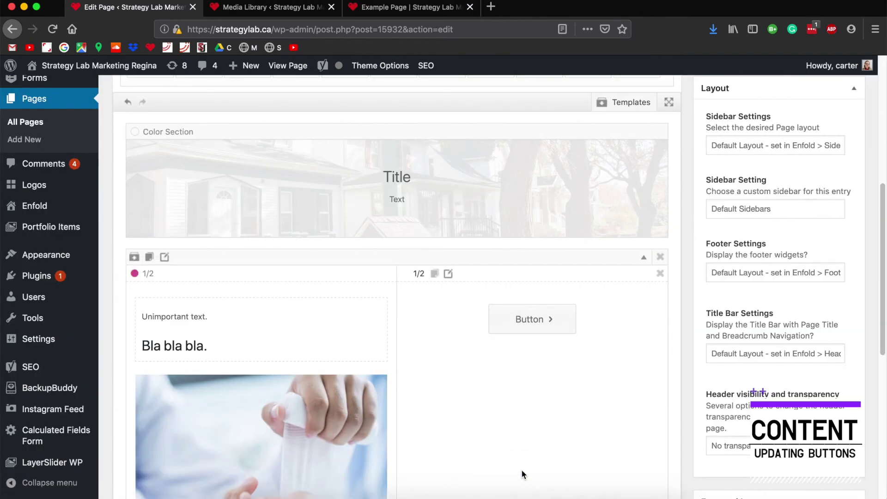
Step: Preview the page changes and place the preview tab directly after the page editor's tab
scroll(439, 392, "up", 7)
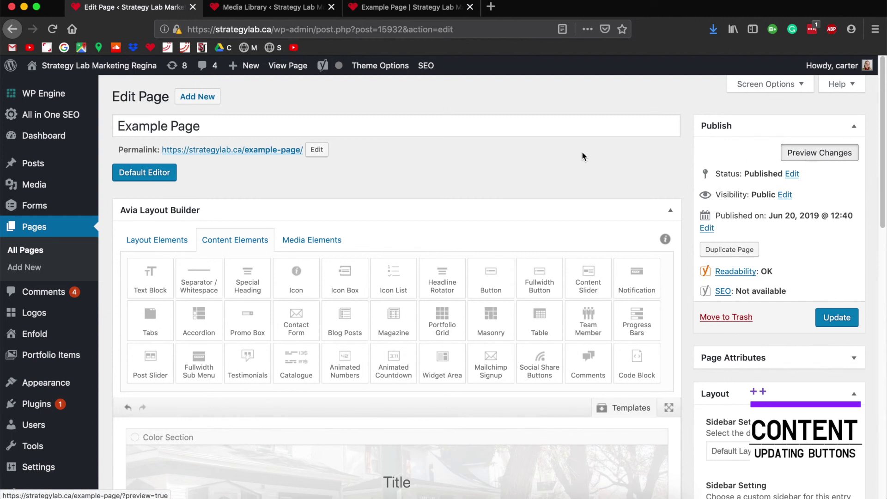
left_click(819, 152)
left_click(392, 10)
left_click_drag(392, 10, 284, 12)
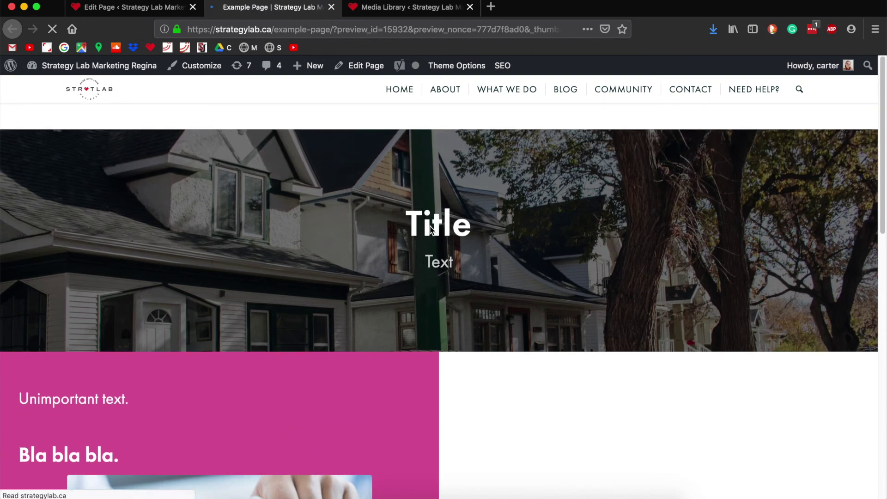
scroll(430, 227, "down", 4)
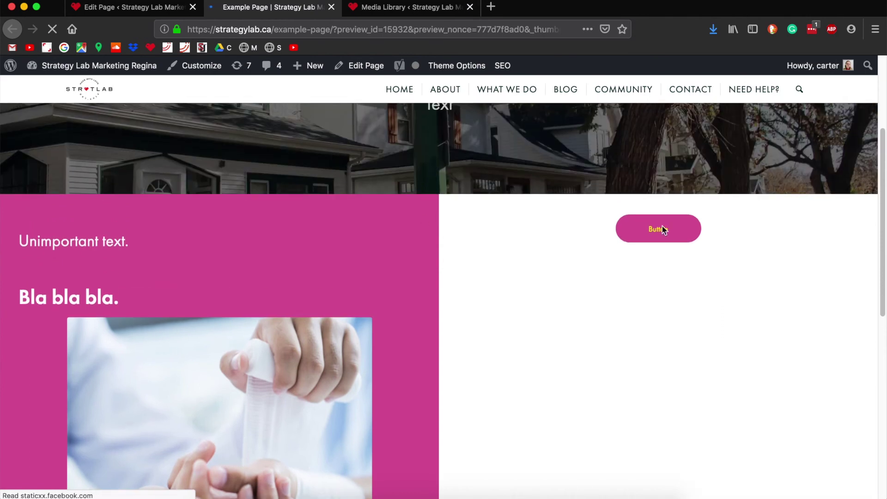
Step: Test the button's link twice in the page preview, closing the quill image each time
left_click(665, 236)
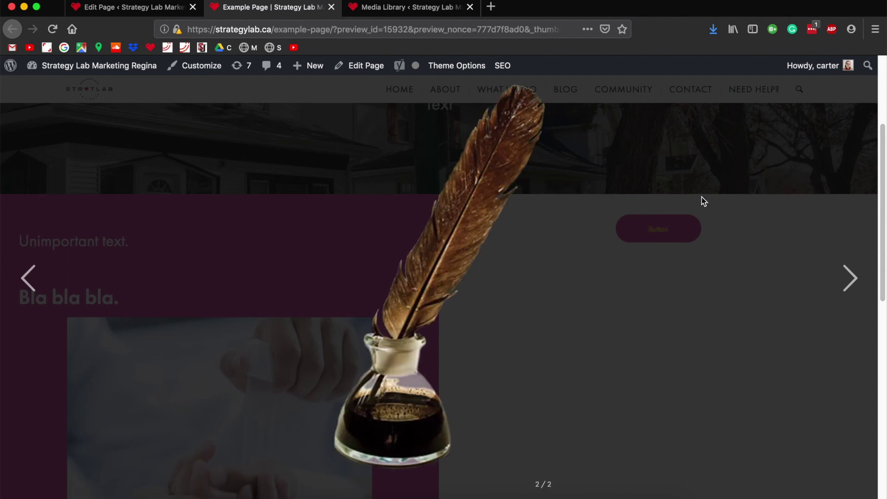
left_click(679, 175)
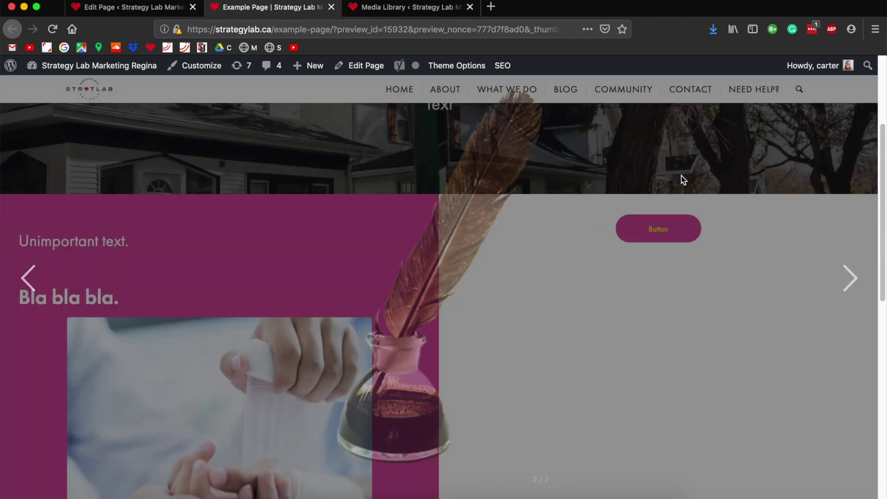
left_click(665, 234)
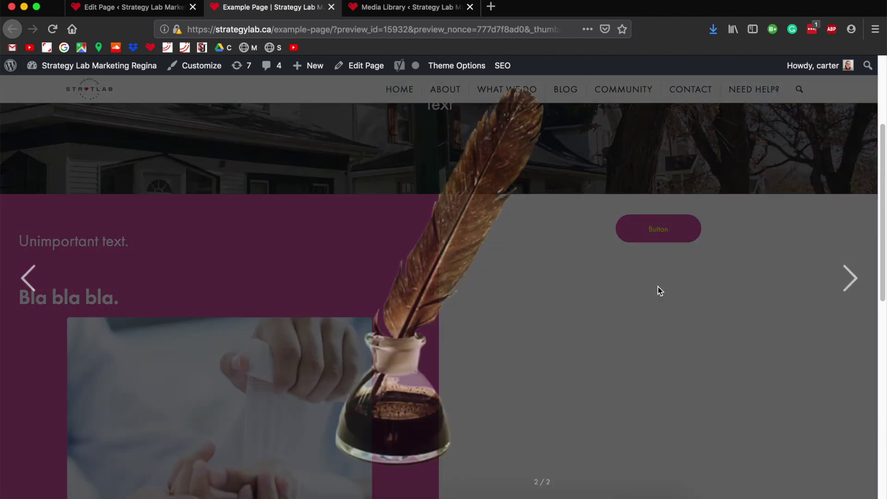
left_click(715, 175)
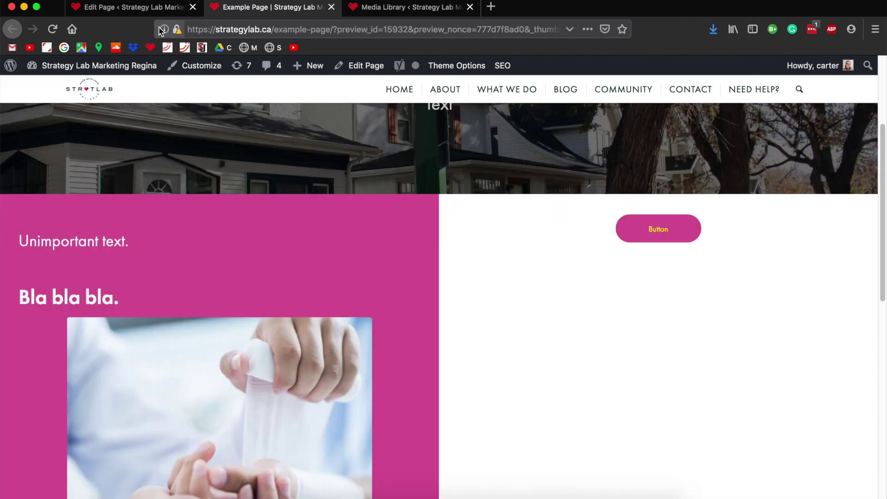
scroll(405, 172, "up", 3)
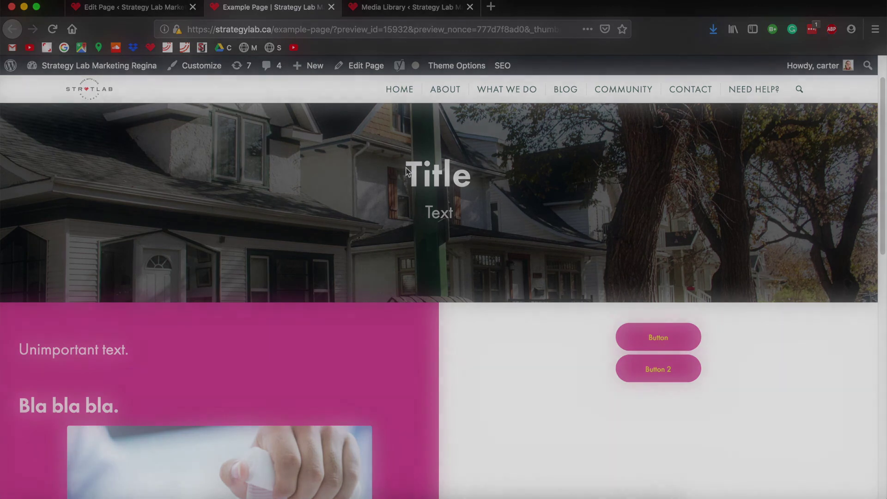